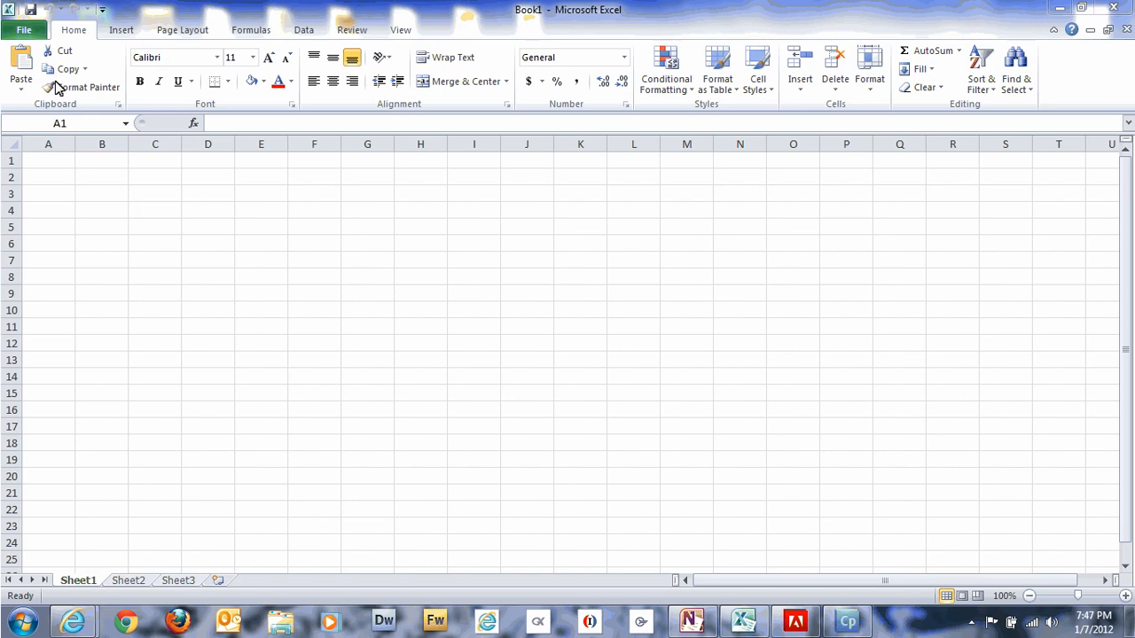
Enter the title "Daily Caloric Log" in cell A1
{"action": "left_click", "coordinate": [60, 162]}
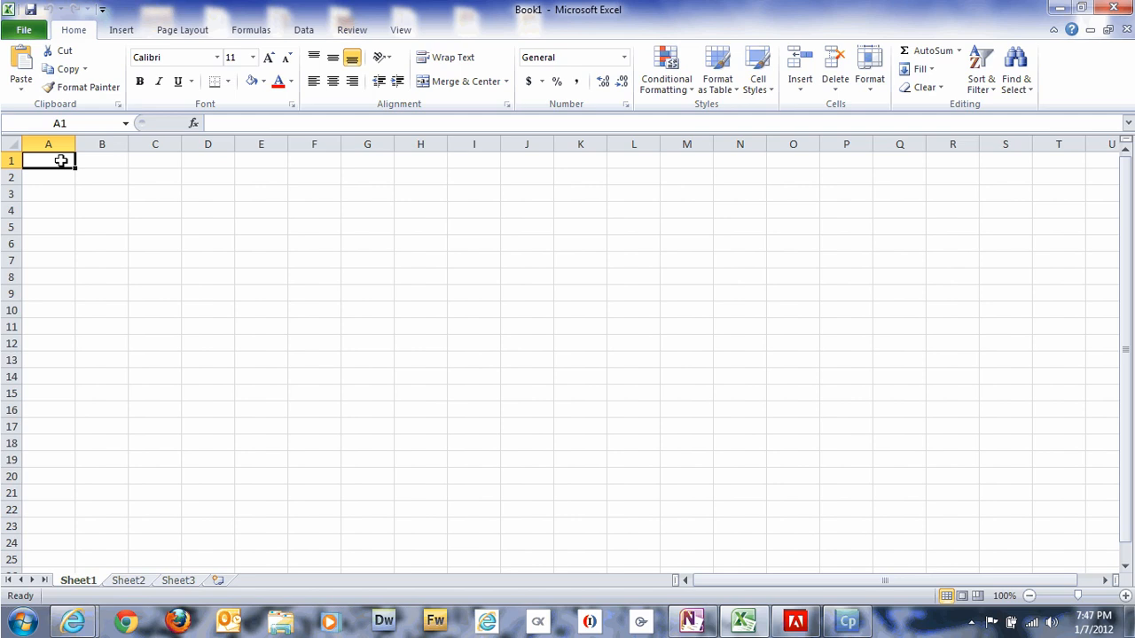
{"action": "type", "text": "Daily"}
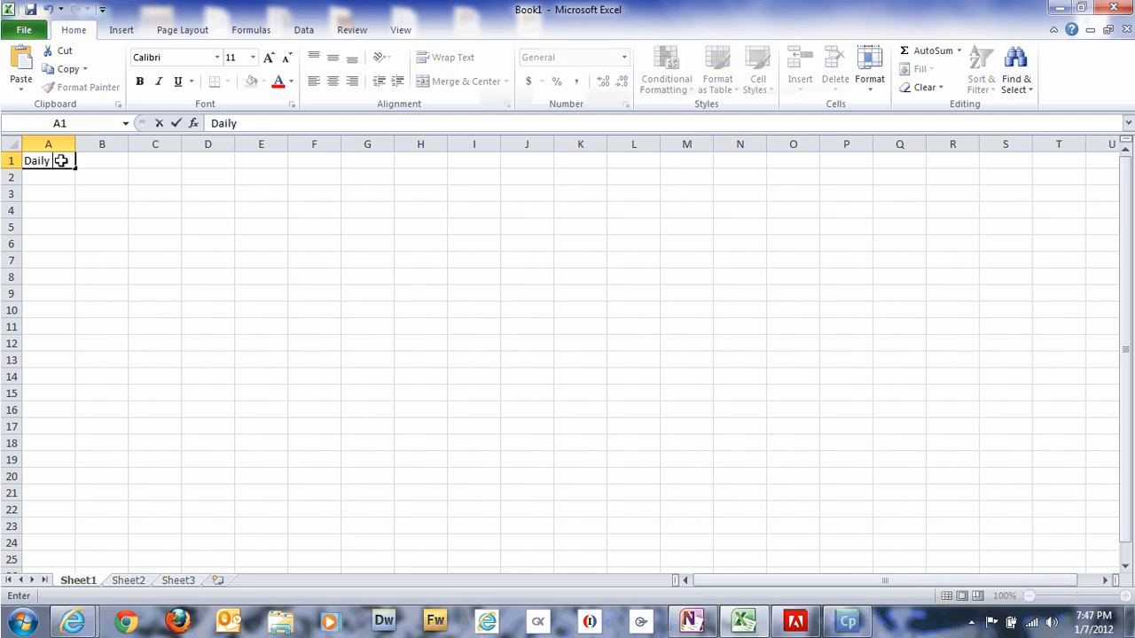
{"action": "type", "text": " Caloric Log"}
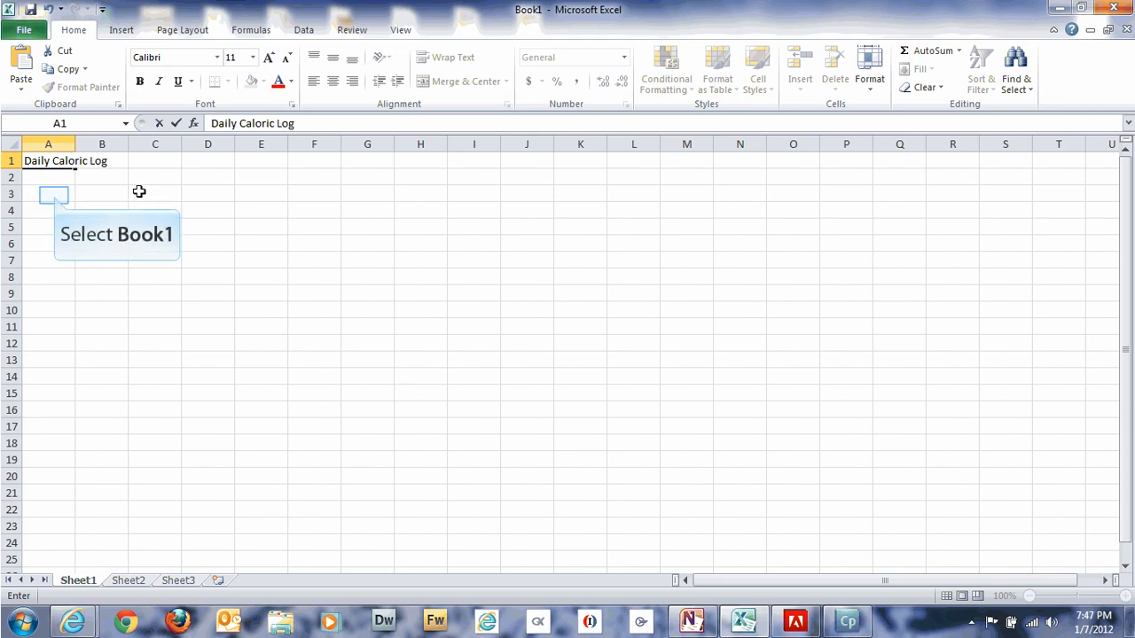
Add the headings "Date" in A3 and "Daily Calories" in B3, and widen column B to fit its heading
{"action": "left_click", "coordinate": [54, 195]}
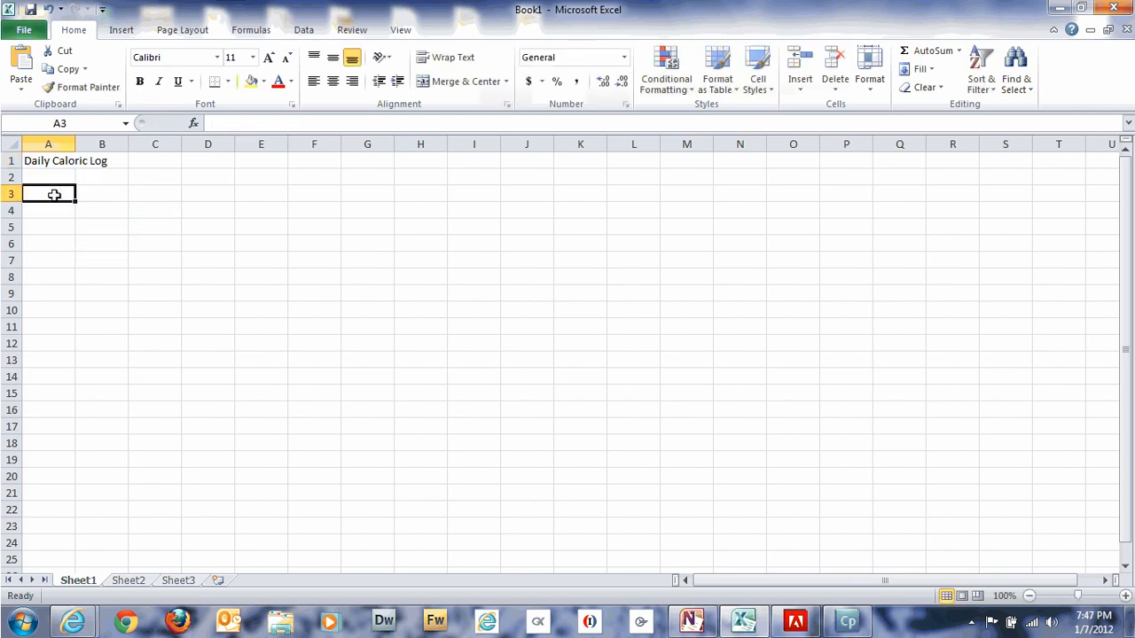
{"action": "type", "text": "Date"}
{"action": "key", "text": "Tab"}
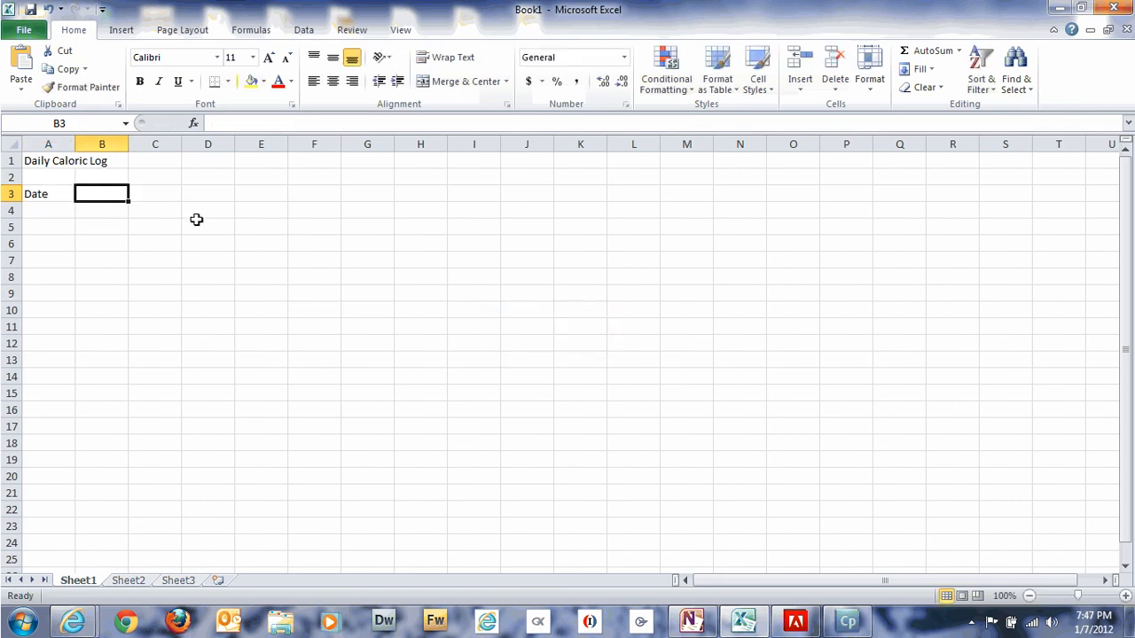
{"action": "type", "text": "Daily "}
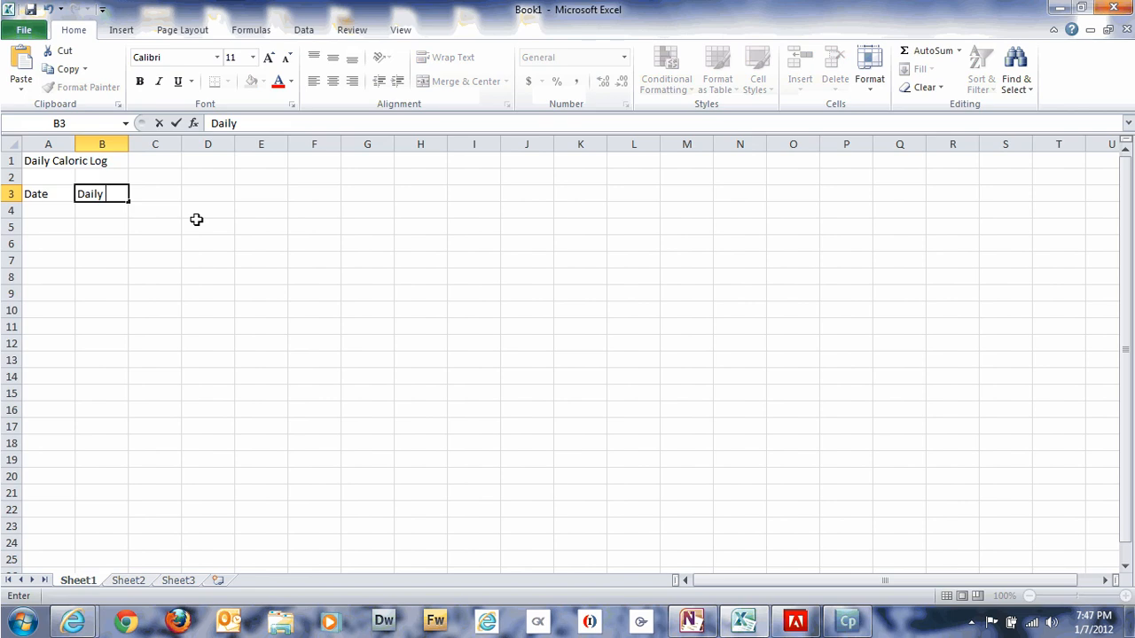
{"action": "type", "text": "Calories"}
{"action": "key", "text": "Return"}
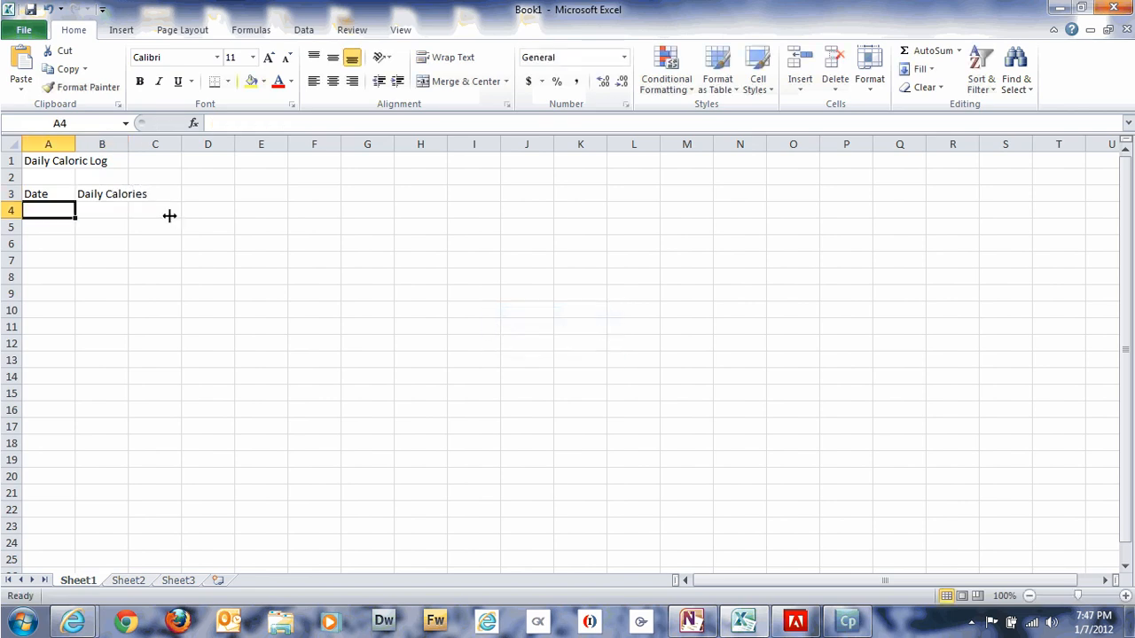
{"action": "left_click_drag", "start_coordinate": [129, 144], "coordinate": [157, 151]}
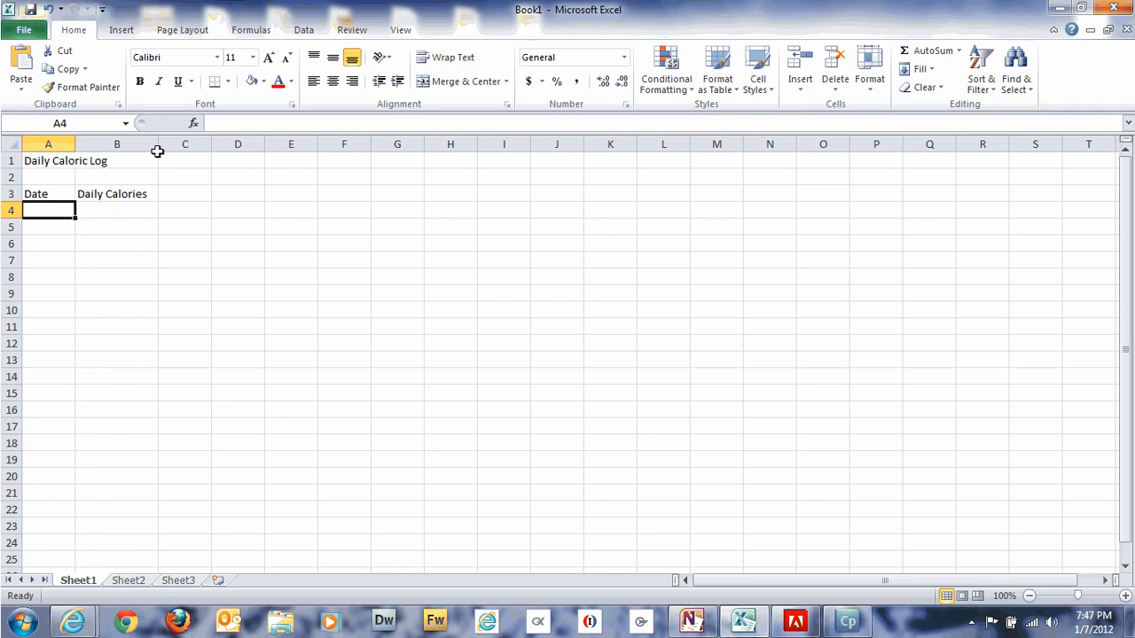
Fill A4:A22 with consecutive daily dates starting at 1/6/2012, and widen column A so every date fits
{"action": "type", "text": "1/6/2012"}
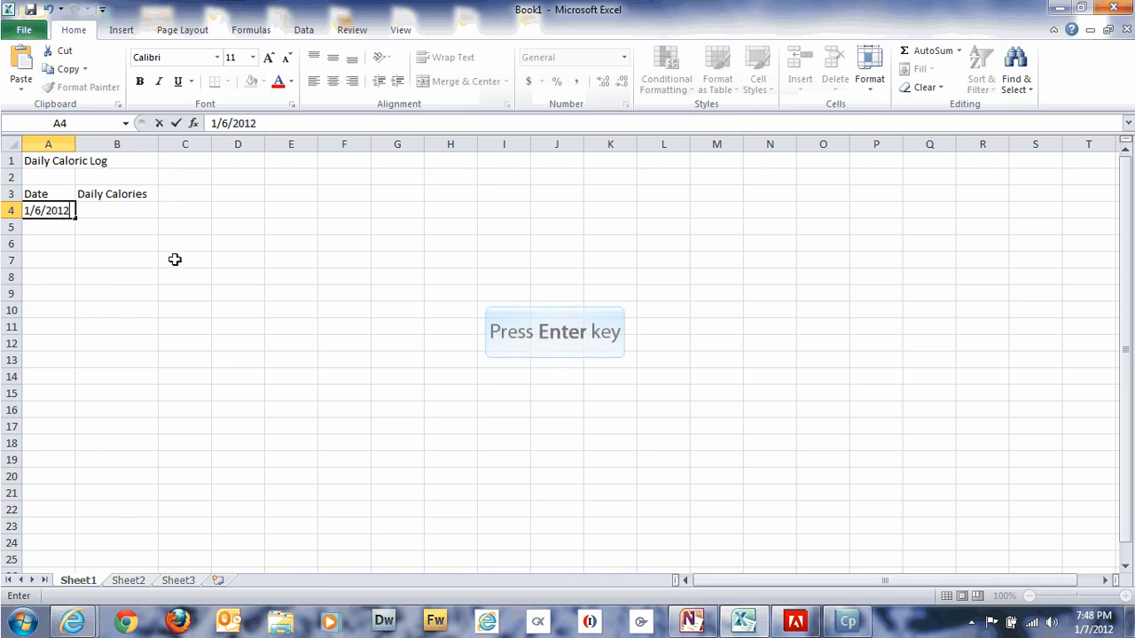
{"action": "key", "text": "Return"}
{"action": "key", "text": "Up"}
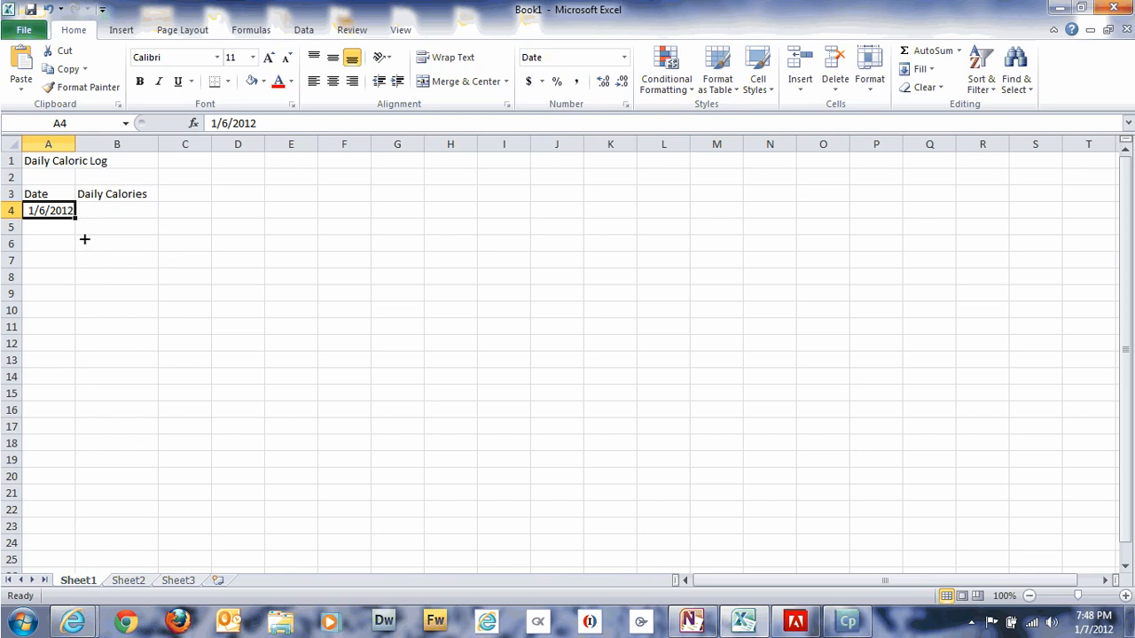
{"action": "left_click_drag", "start_coordinate": [77, 218], "coordinate": [82, 515]}
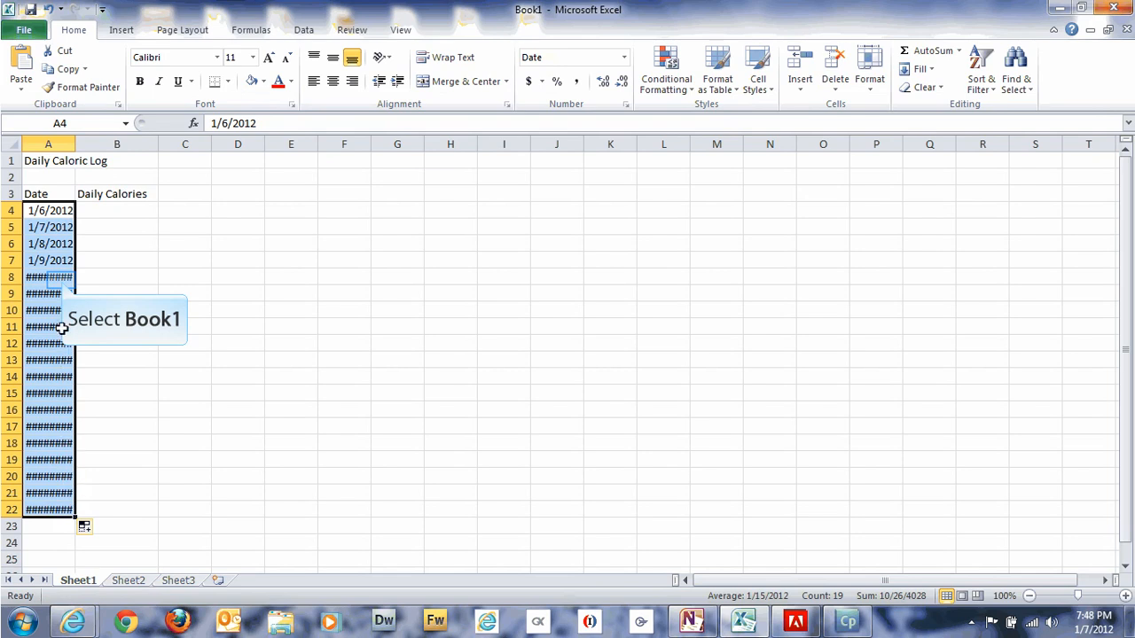
{"action": "left_click", "coordinate": [58, 277]}
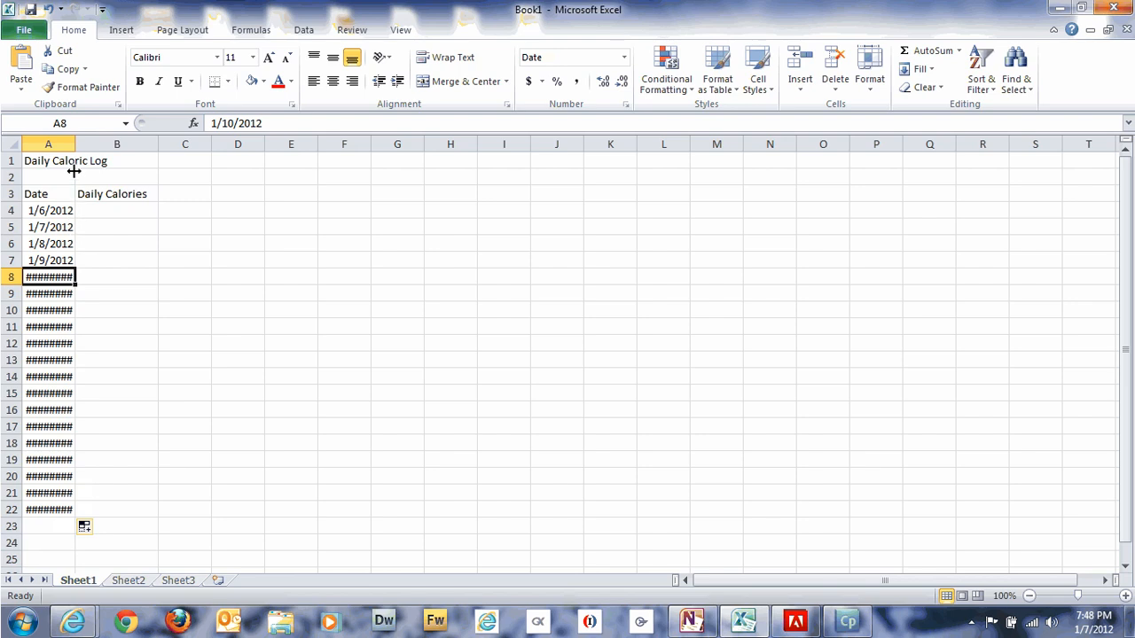
{"action": "left_click_drag", "start_coordinate": [76, 149], "coordinate": [81, 149]}
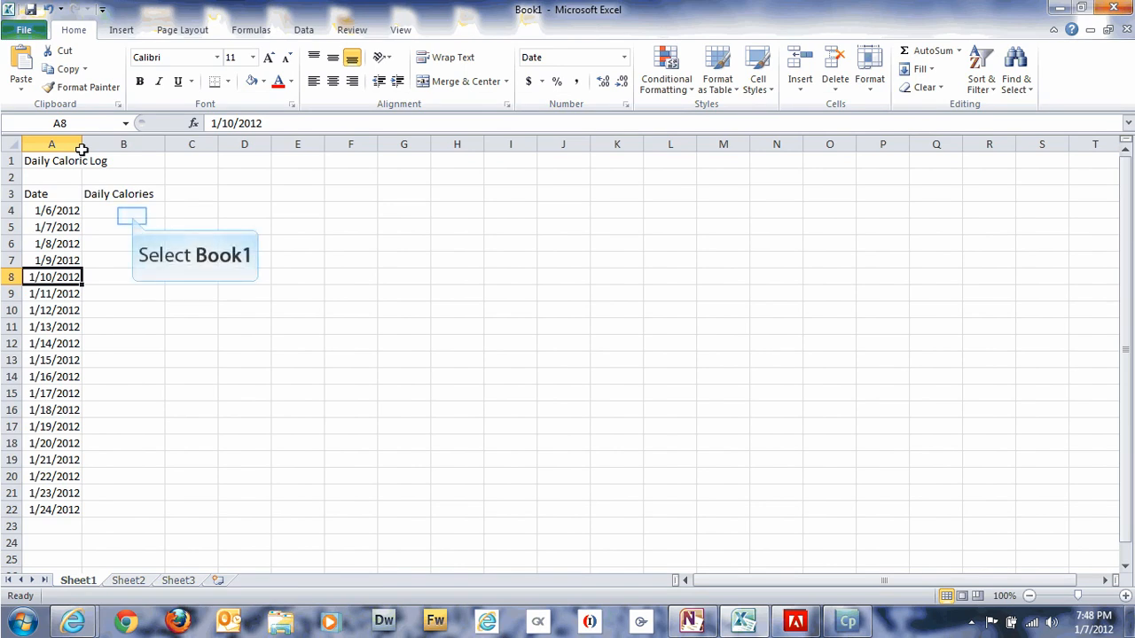
Enter daily calories of 1800 in B4 and 1900 in B5
{"action": "left_click", "coordinate": [132, 217]}
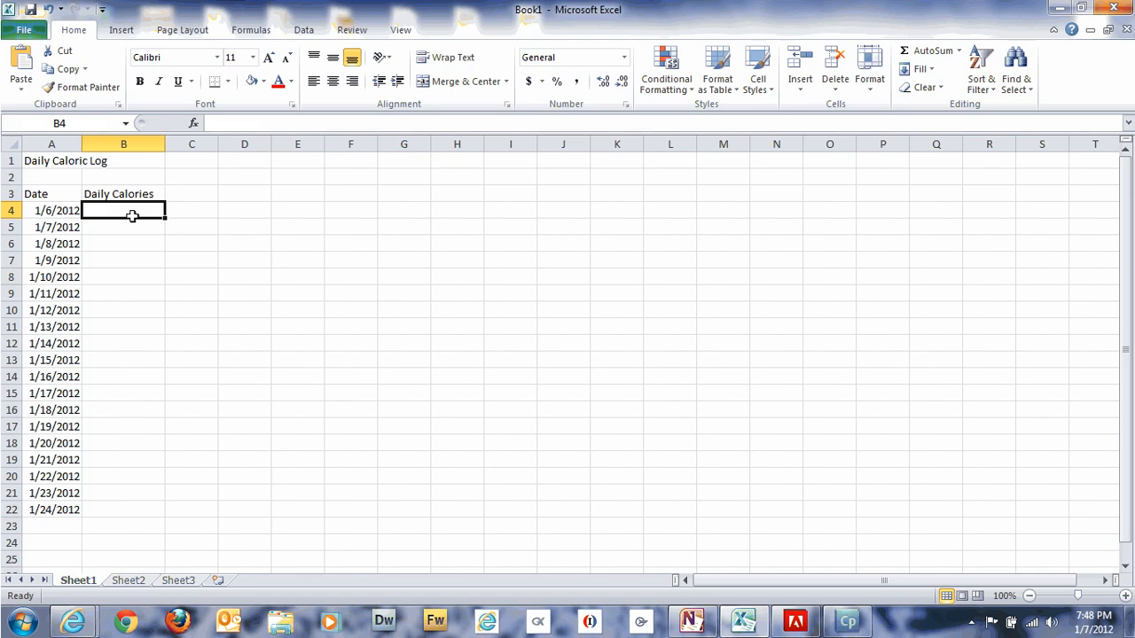
{"action": "type", "text": "1800"}
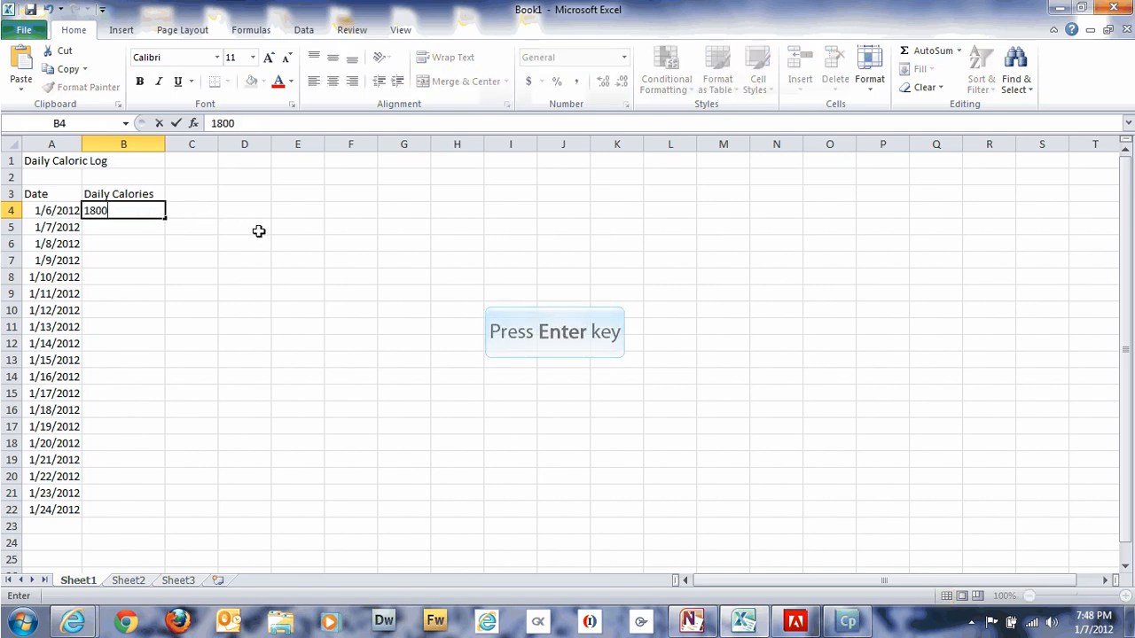
{"action": "key", "text": "Return"}
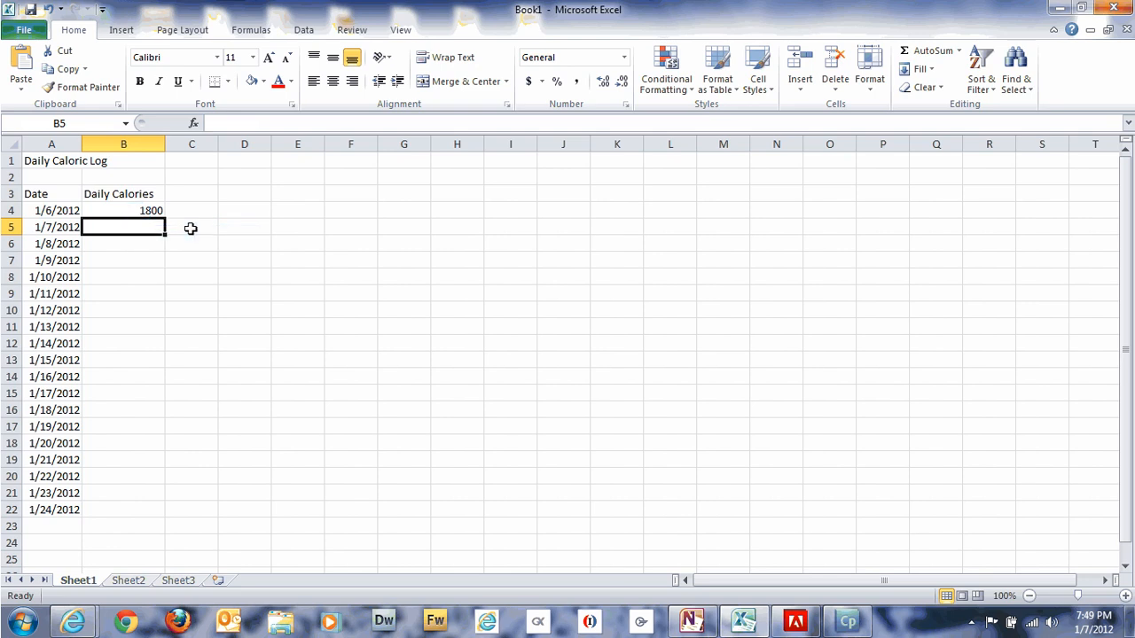
{"action": "left_click", "coordinate": [136, 210]}
{"action": "left_click", "coordinate": [152, 223]}
{"action": "type", "text": "1900"}
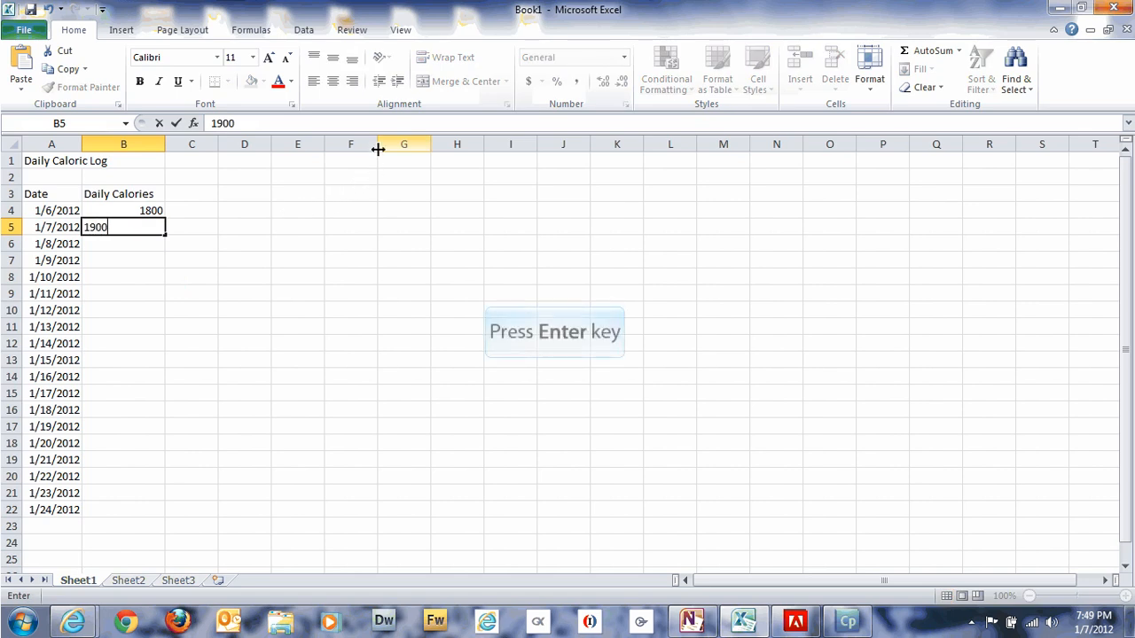
{"action": "key", "text": "Return"}
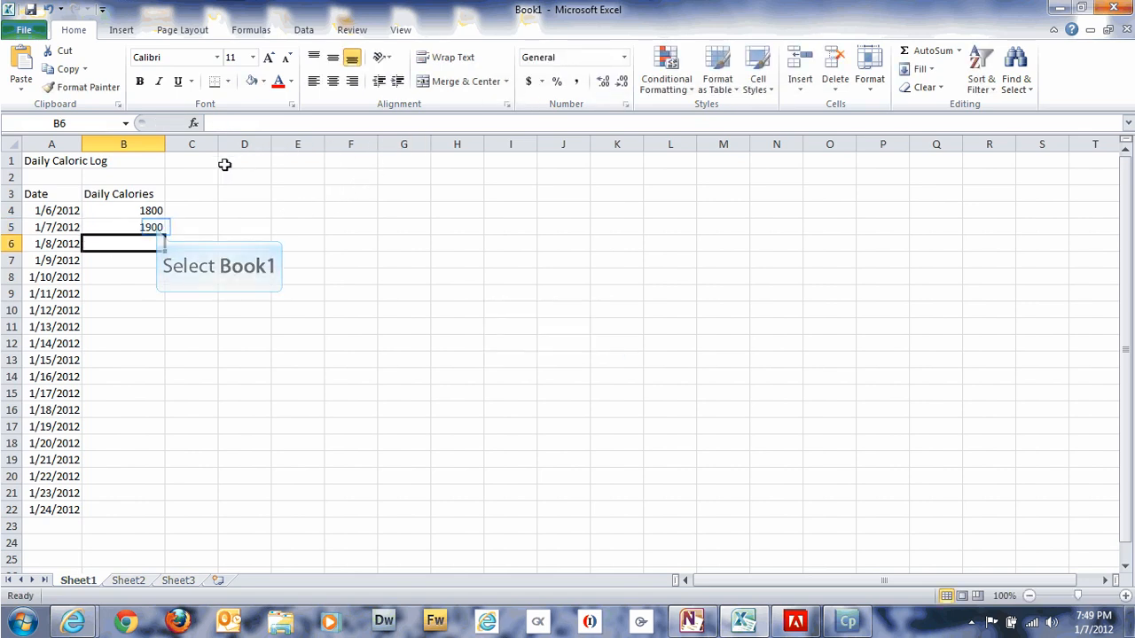
Enter 1700 in B6 and fill it down through B9
{"action": "left_click", "coordinate": [154, 222]}
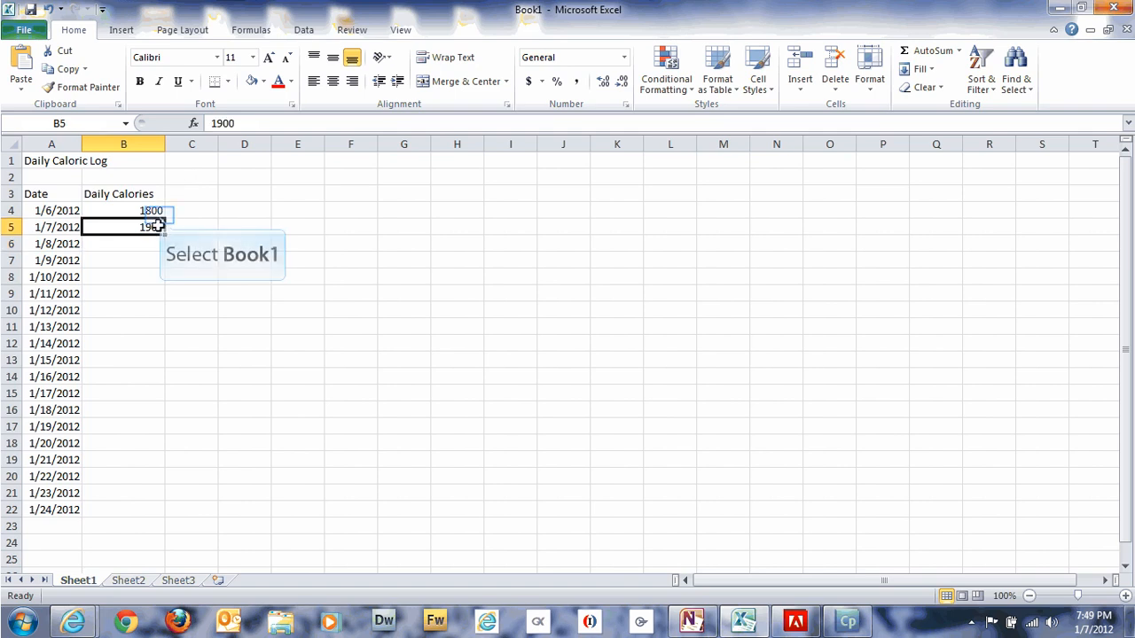
{"action": "left_click", "coordinate": [158, 243]}
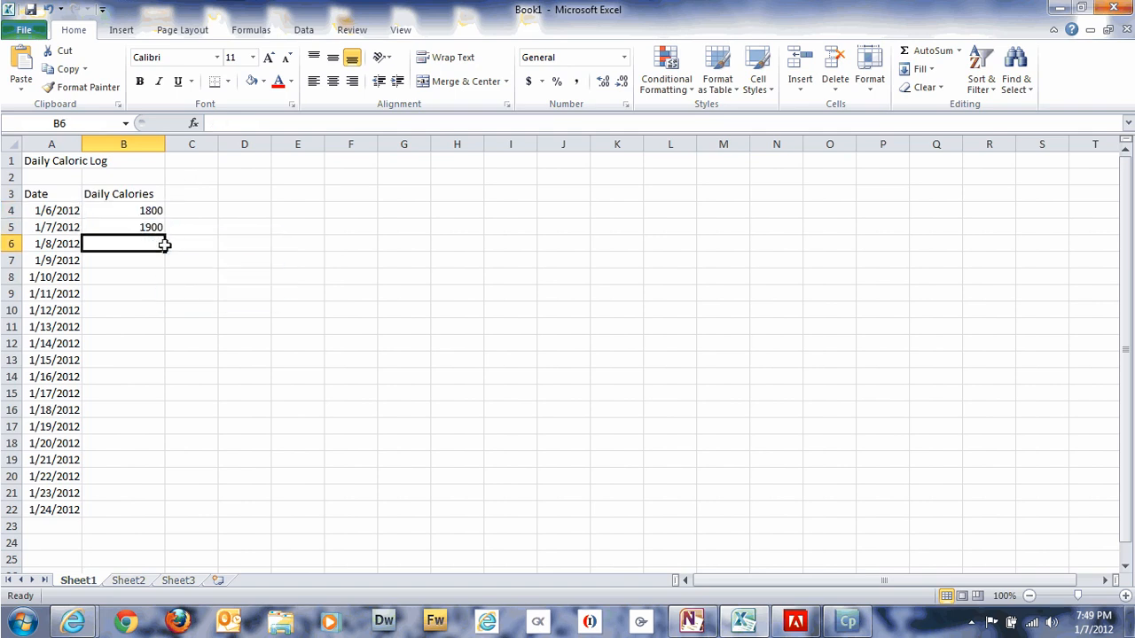
{"action": "type", "text": "1700"}
{"action": "key", "text": "Return"}
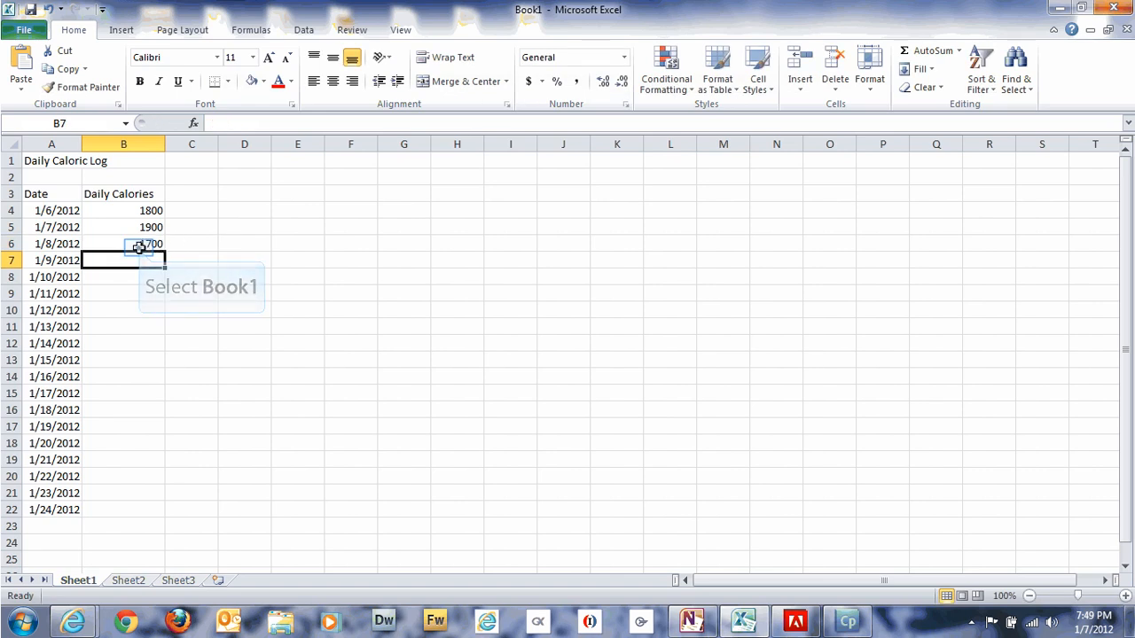
{"action": "left_click", "coordinate": [149, 243]}
{"action": "left_click_drag", "start_coordinate": [164, 252], "coordinate": [146, 307]}
{"action": "left_click", "coordinate": [147, 325]}
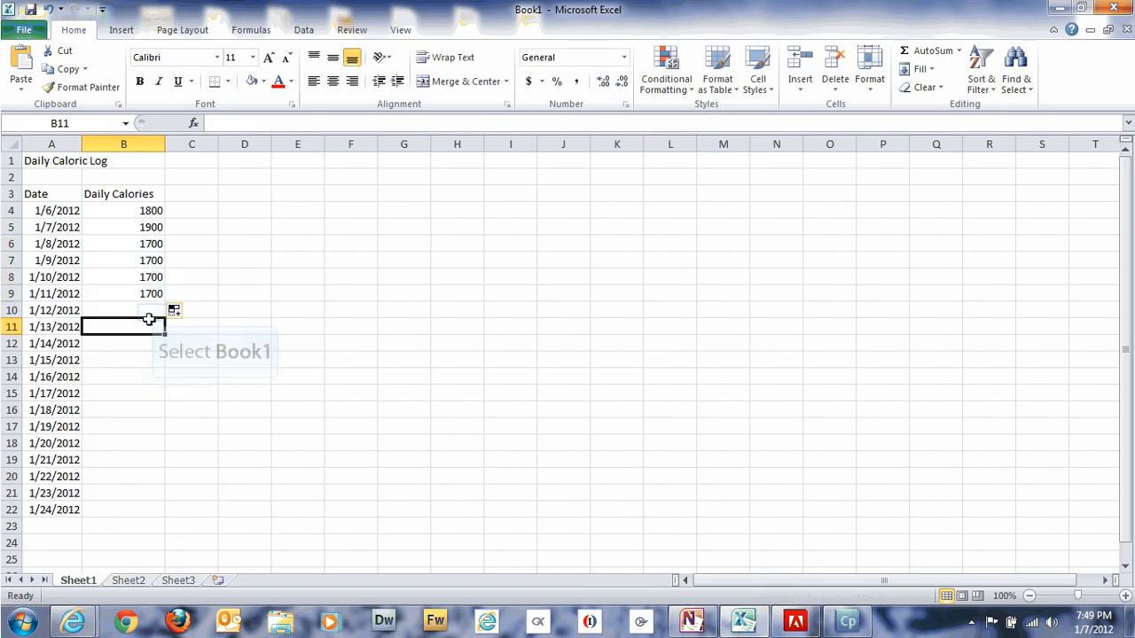
Enter 1800 in B10 and fill it down through B13
{"action": "left_click", "coordinate": [147, 310]}
{"action": "type", "text": "1800"}
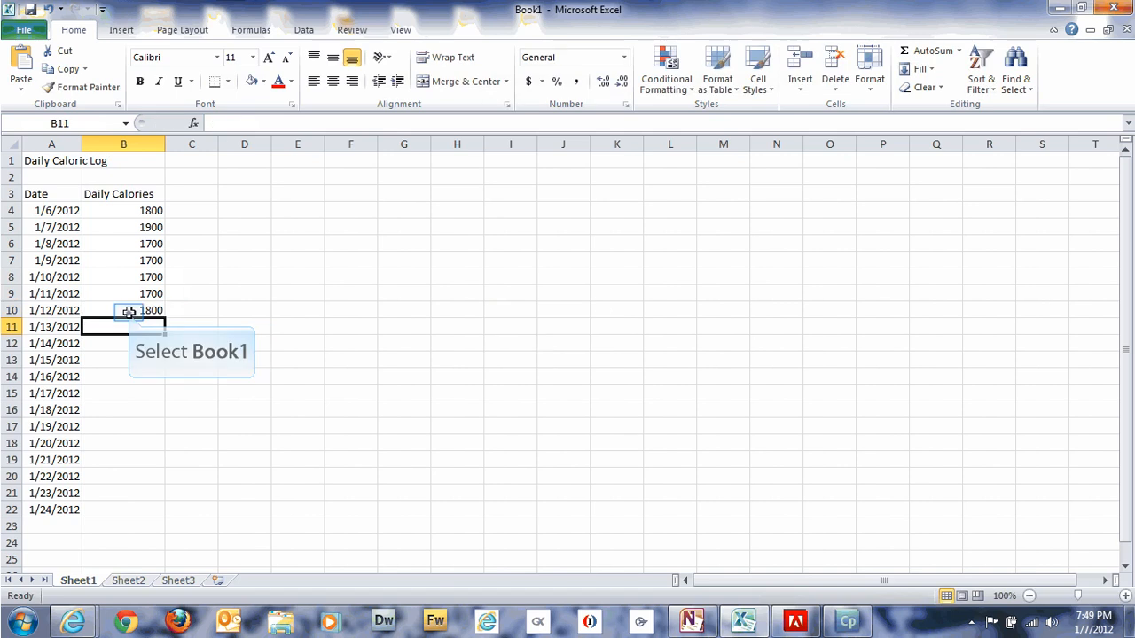
{"action": "key", "text": "ctrl+Return"}
{"action": "left_click_drag", "start_coordinate": [166, 318], "coordinate": [156, 376]}
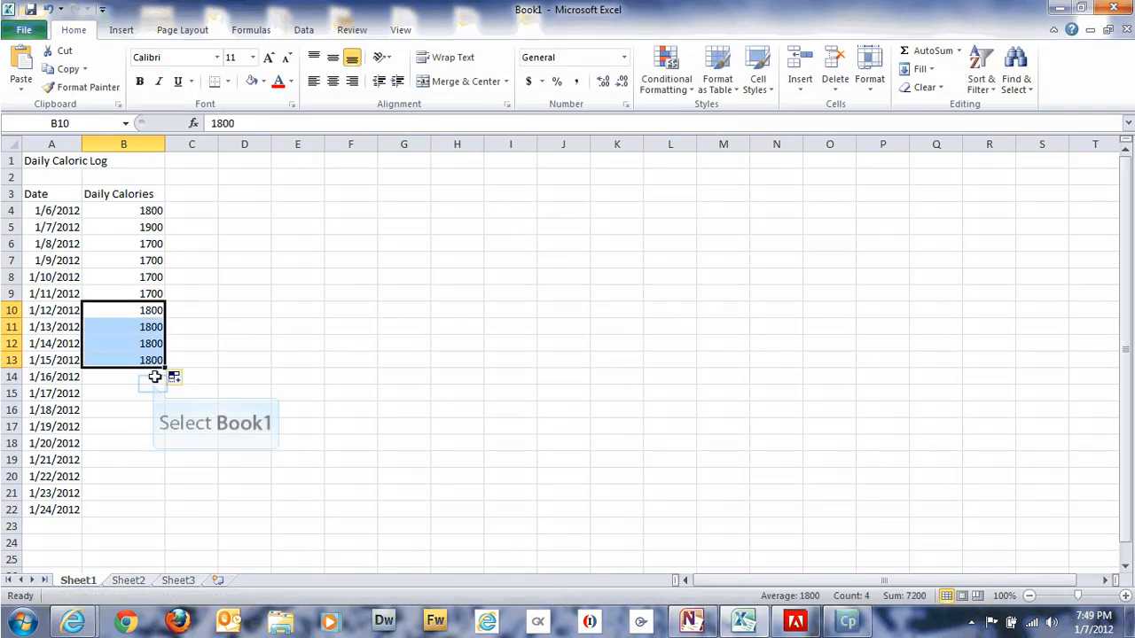
Enter 1600 in B14 and fill it down through B17
{"action": "left_click", "coordinate": [152, 384]}
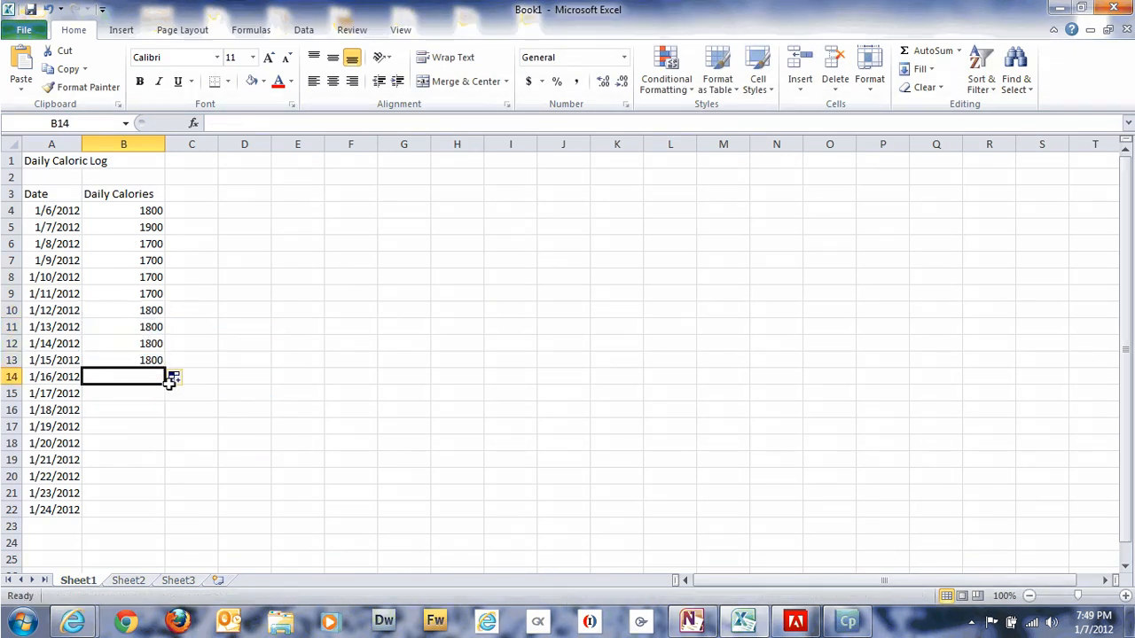
{"action": "type", "text": "1800"}
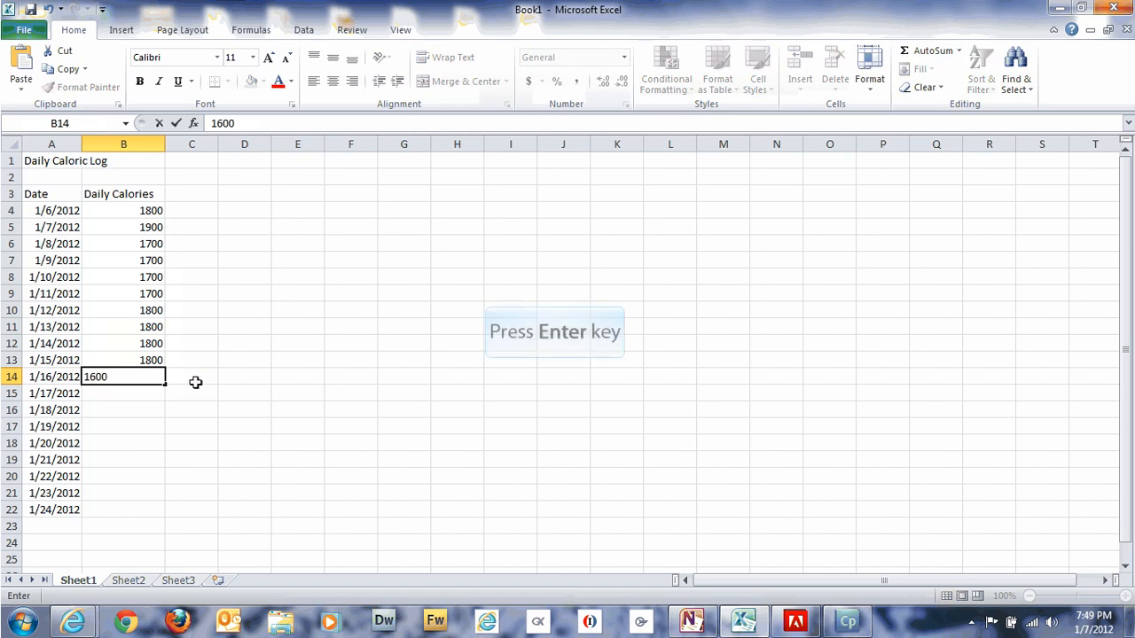
{"action": "key", "text": "Return"}
{"action": "left_click", "coordinate": [146, 377]}
{"action": "left_click_drag", "start_coordinate": [164, 384], "coordinate": [160, 437]}
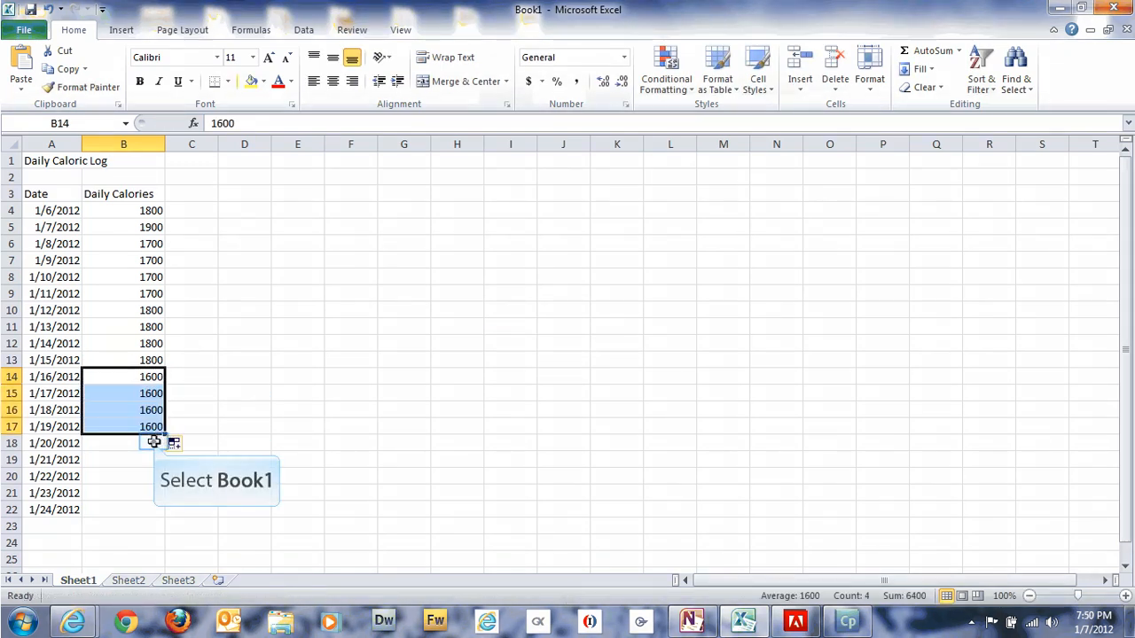
Enter 1500 in B18 and fill it down through B22, the last date row
{"action": "left_click", "coordinate": [156, 442]}
{"action": "type", "text": "1500"}
{"action": "key", "text": "Return"}
{"action": "left_click", "coordinate": [155, 442]}
{"action": "left_click_drag", "start_coordinate": [164, 452], "coordinate": [169, 512]}
{"action": "left_click", "coordinate": [168, 411]}
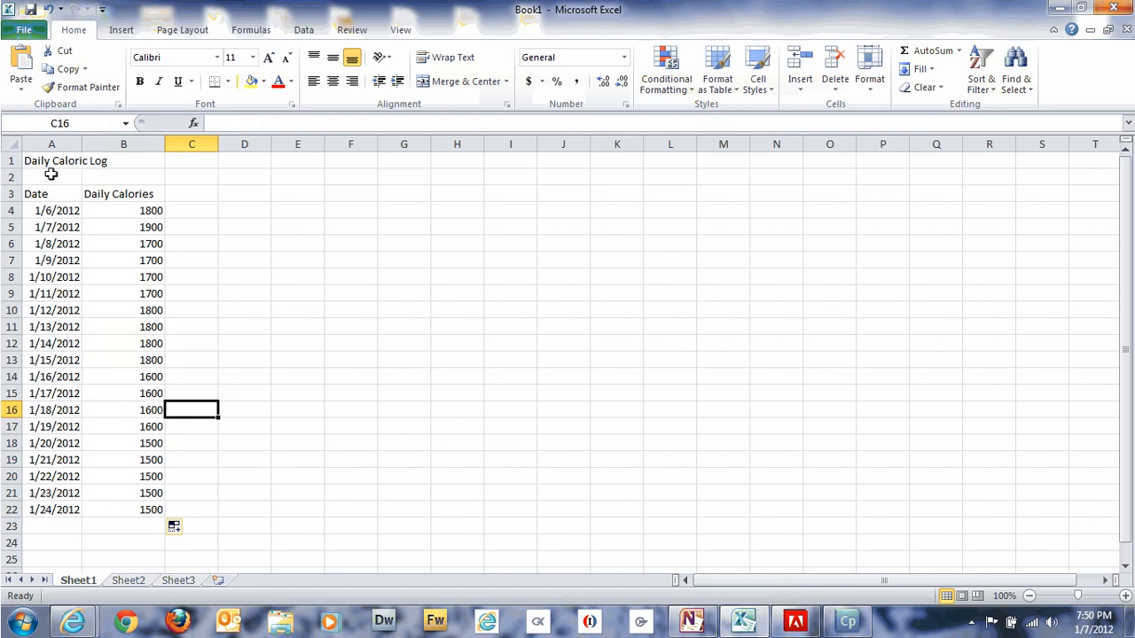
Merge and center the title "Daily Caloric Log" across cells A1 to D1
{"action": "left_click_drag", "start_coordinate": [51, 162], "coordinate": [244, 165]}
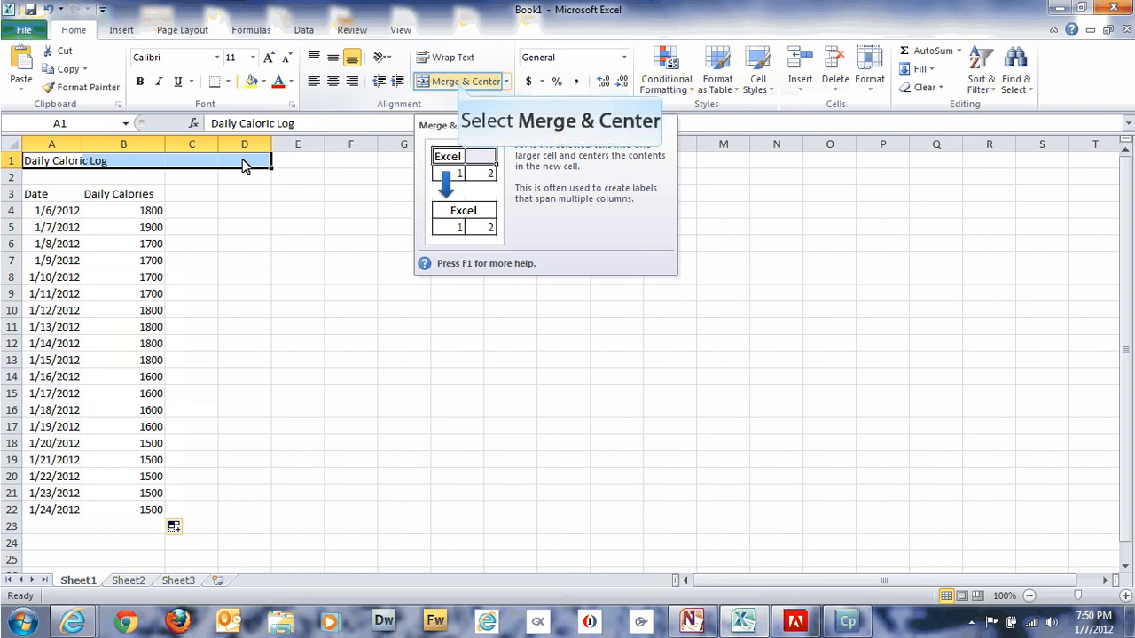
{"action": "left_click", "coordinate": [460, 83]}
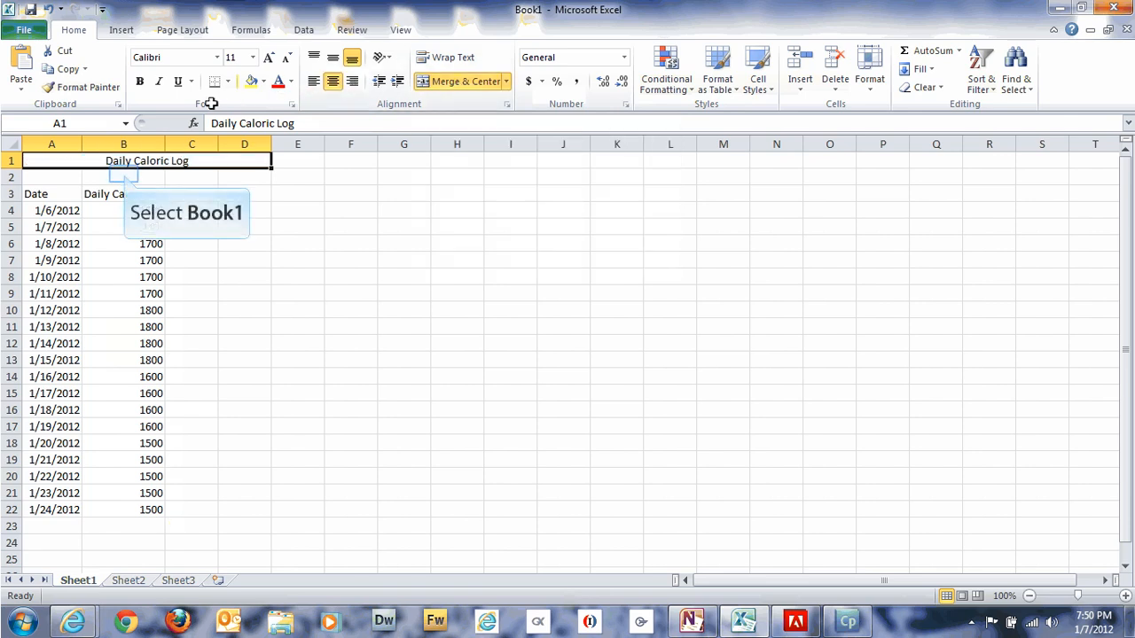
{"action": "left_click", "coordinate": [103, 174]}
Make the merged title in row 1 bold and set its font size to 16
{"action": "left_click", "coordinate": [76, 162]}
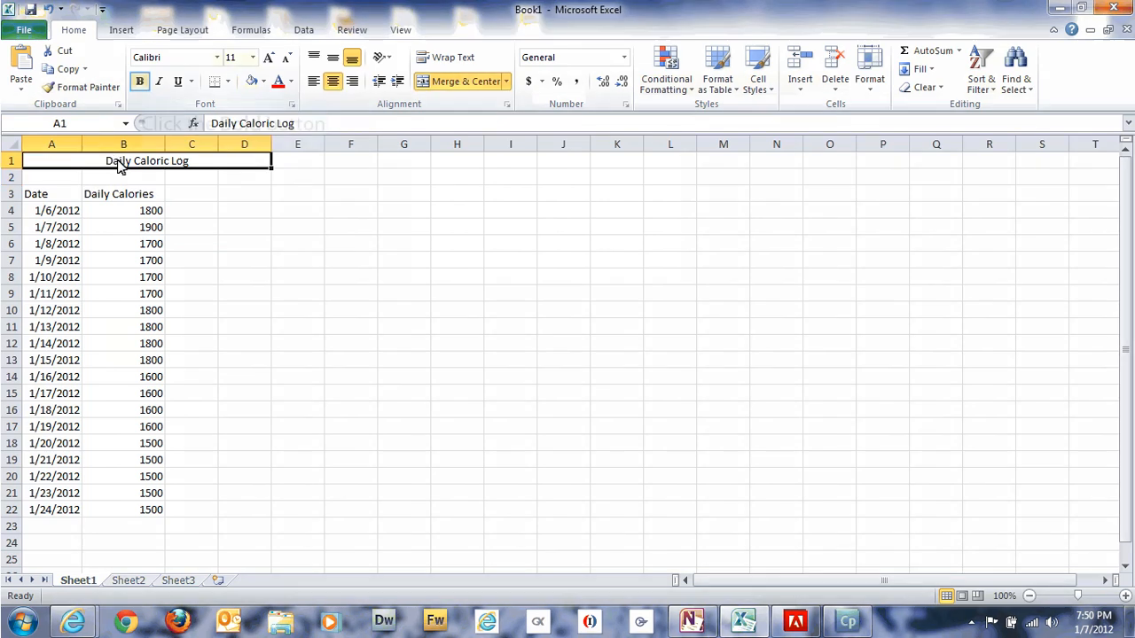
{"action": "left_click", "coordinate": [139, 83]}
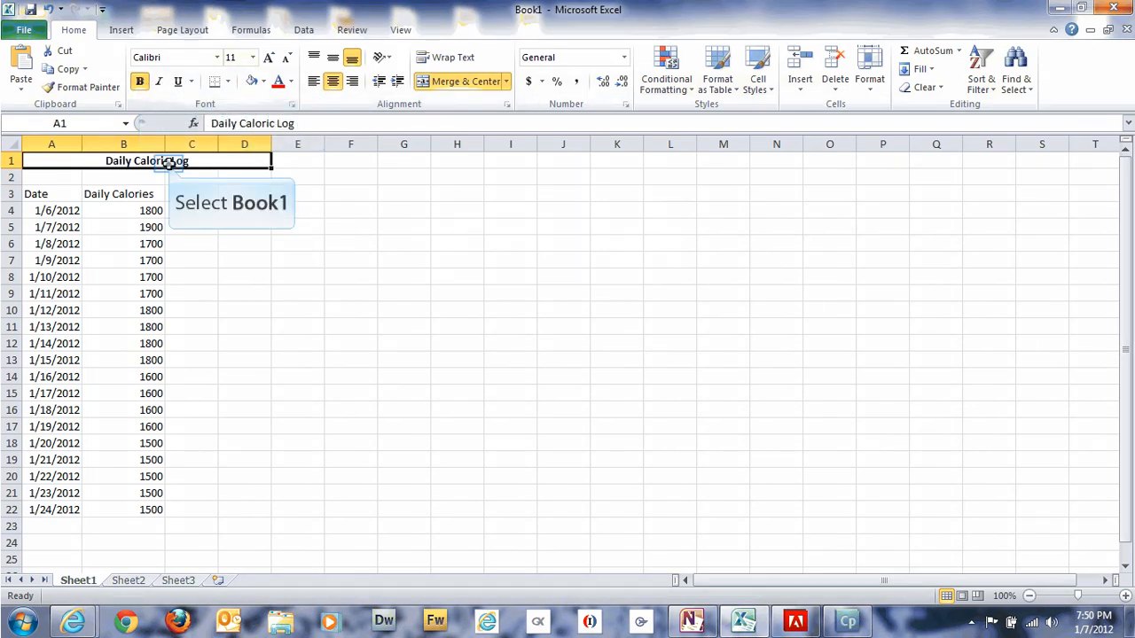
{"action": "left_click", "coordinate": [252, 57]}
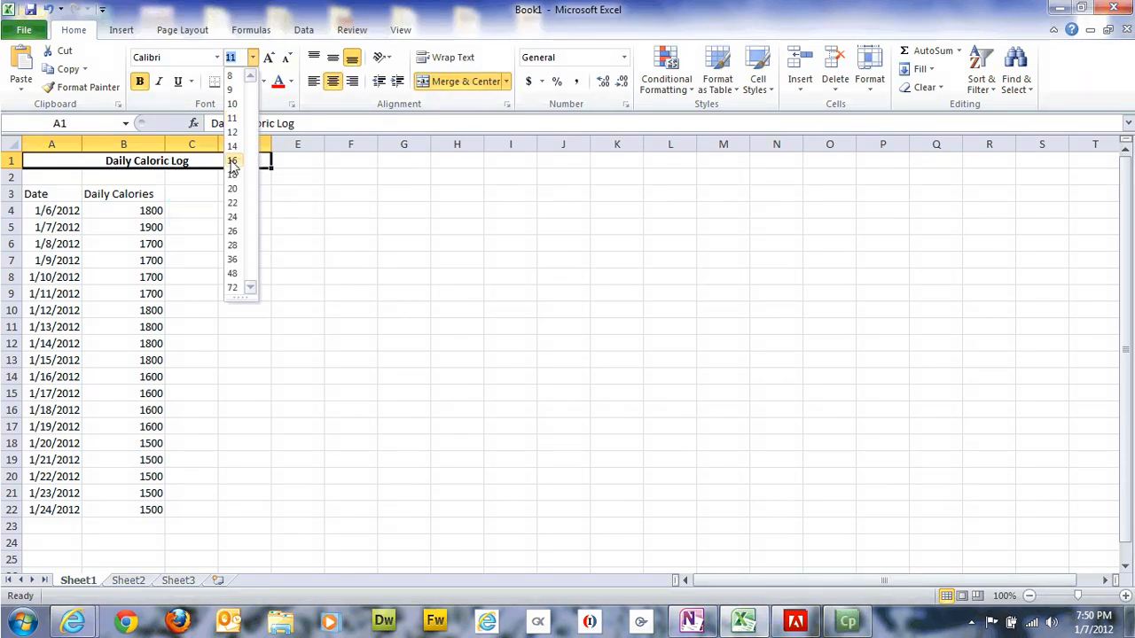
{"action": "left_click", "coordinate": [232, 164]}
{"action": "left_click", "coordinate": [232, 228]}
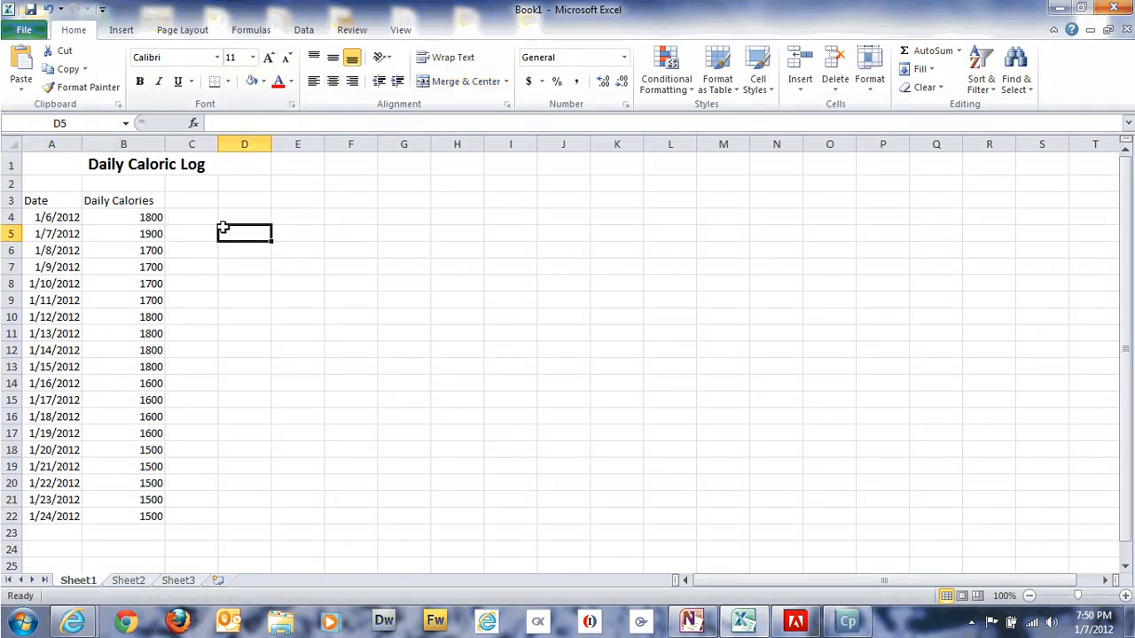
Make the column headings in A3:B3 bold
{"action": "left_click_drag", "start_coordinate": [54, 201], "coordinate": [158, 201]}
{"action": "left_click", "coordinate": [139, 80]}
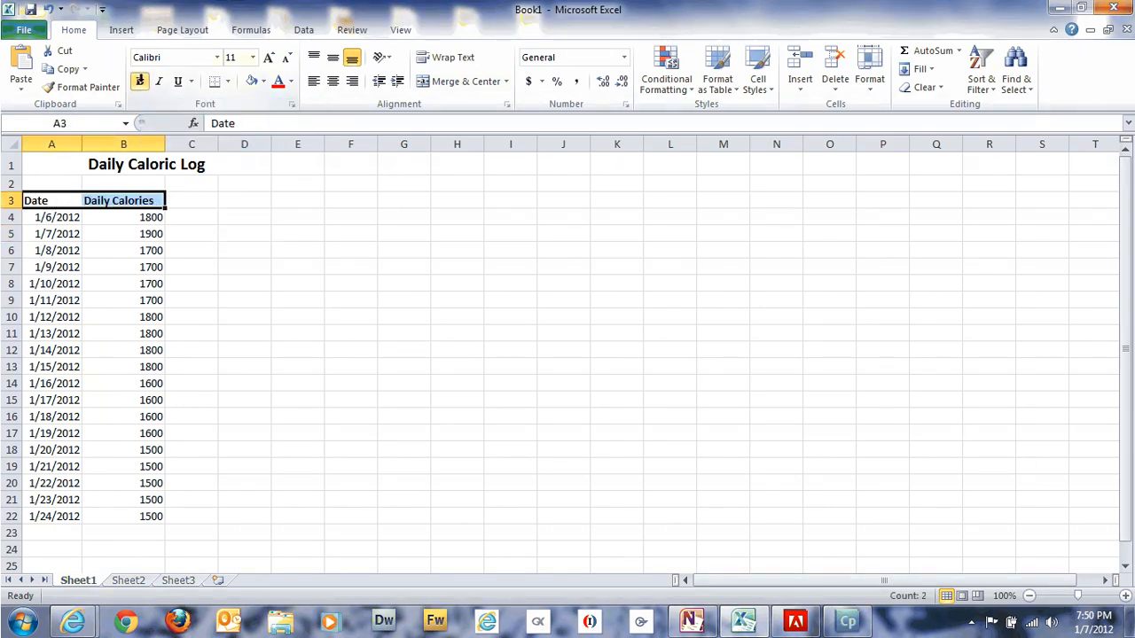
Center the contents of columns A and B horizontally
{"action": "left_click", "coordinate": [54, 143]}
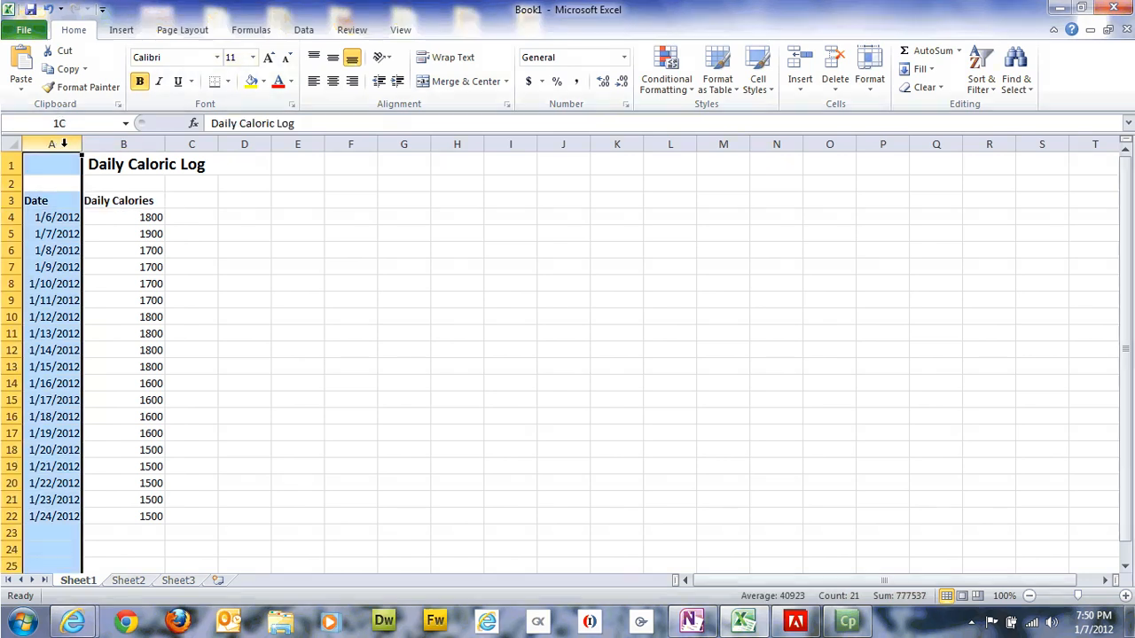
{"action": "left_click_drag", "start_coordinate": [59, 144], "coordinate": [105, 146]}
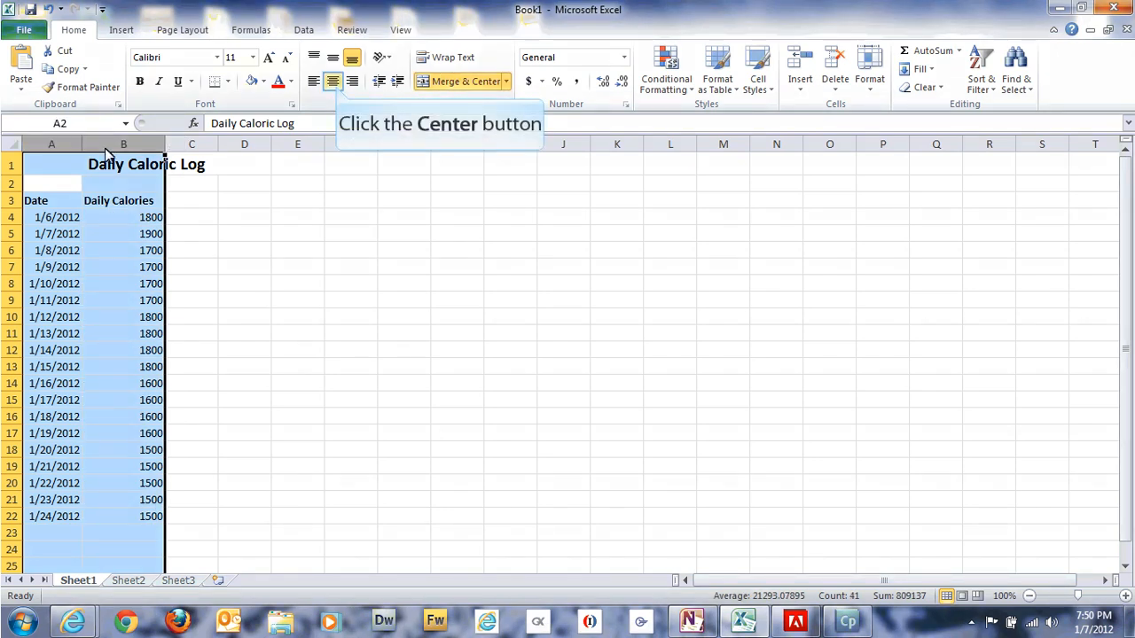
{"action": "left_click", "coordinate": [336, 85]}
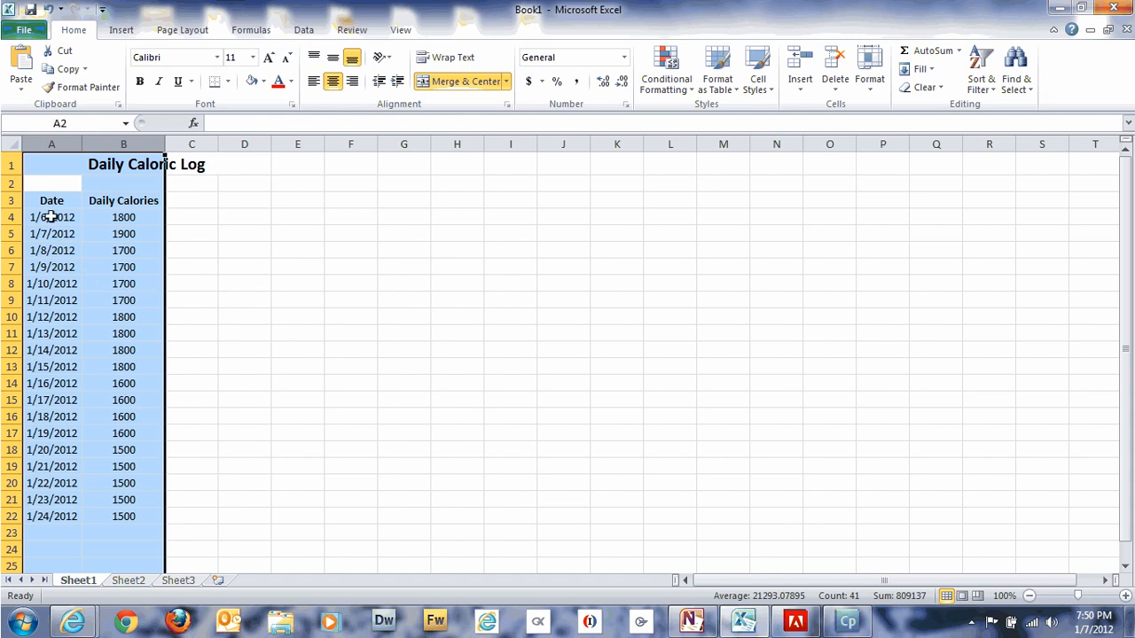
Add a bottom border under the column headings in A3:B3
{"action": "left_click_drag", "start_coordinate": [50, 201], "coordinate": [113, 198]}
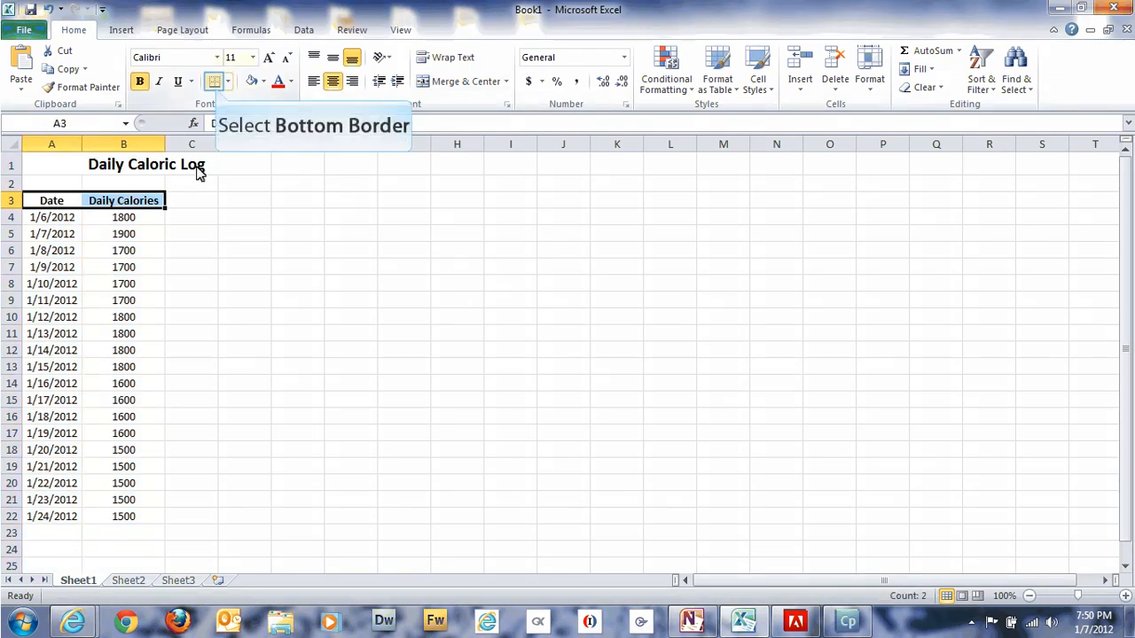
{"action": "left_click", "coordinate": [214, 81]}
{"action": "left_click", "coordinate": [195, 232]}
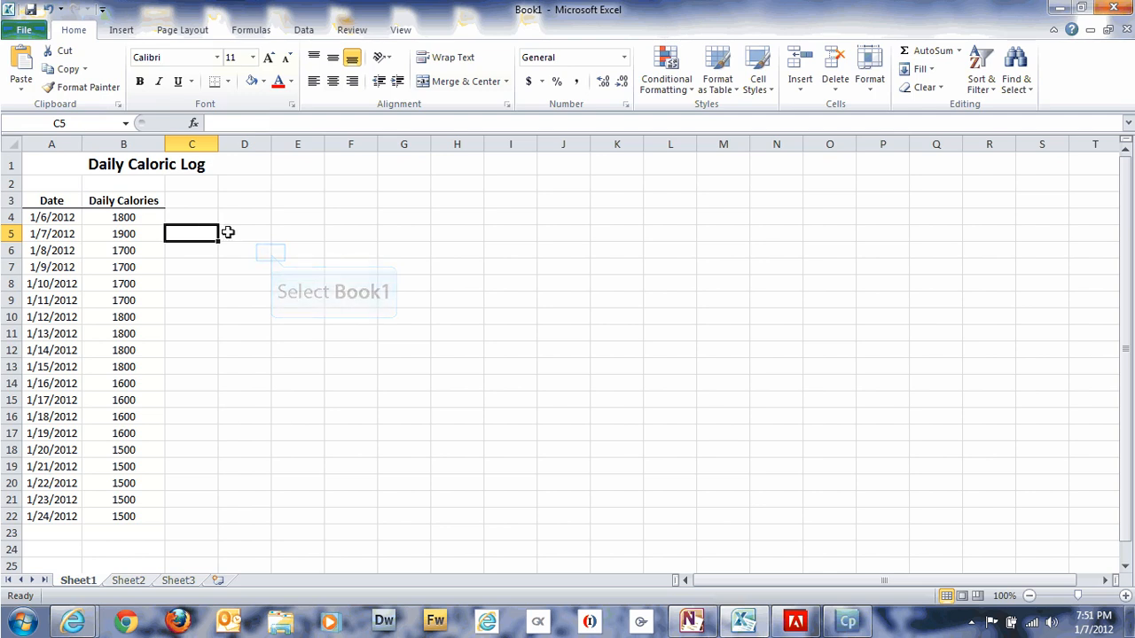
{"action": "left_click", "coordinate": [270, 252]}
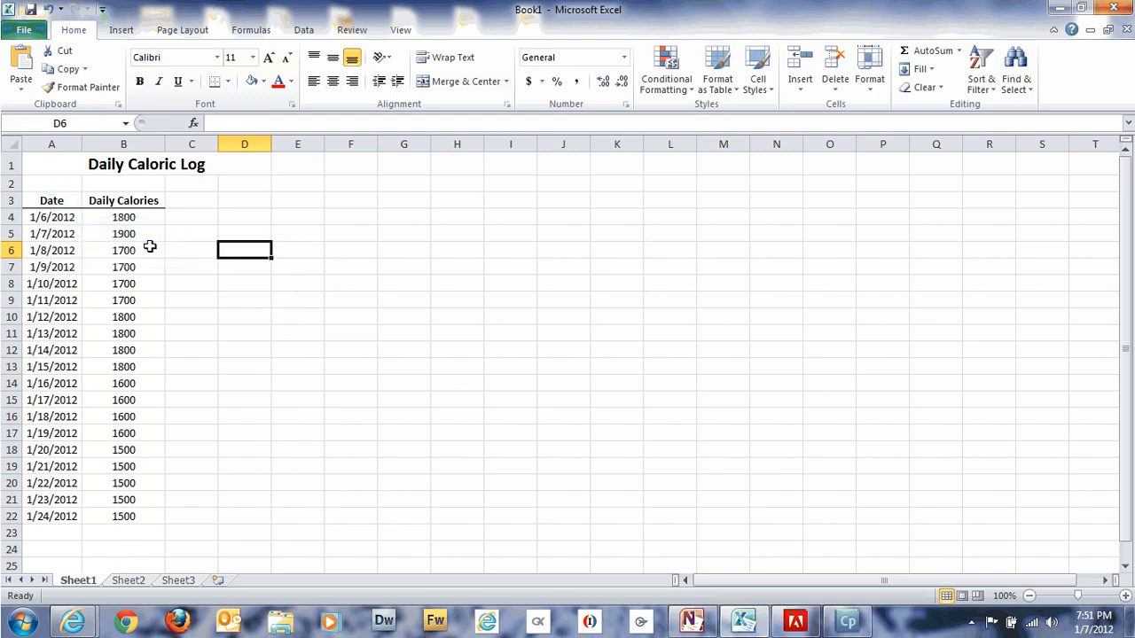
{"action": "left_click", "coordinate": [63, 203]}
{"action": "left_click", "coordinate": [73, 156]}
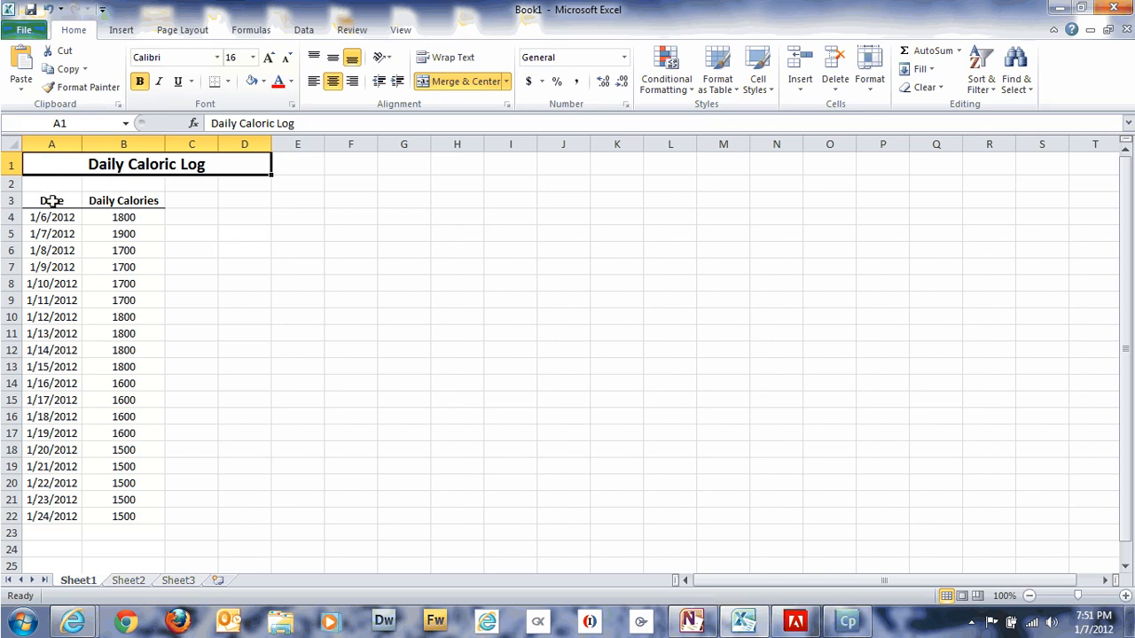
Insert a 3-D clustered column chart from A3:B22 and move it beside the data so it starts near cell C4
{"action": "left_click_drag", "start_coordinate": [52, 201], "coordinate": [125, 521]}
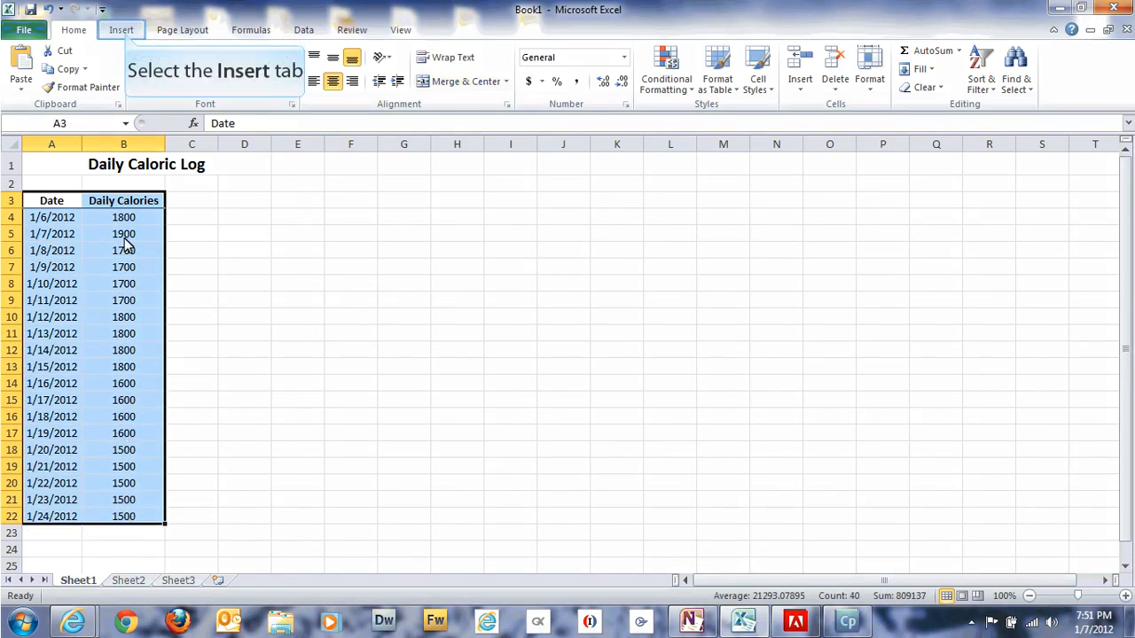
{"action": "left_click", "coordinate": [121, 30]}
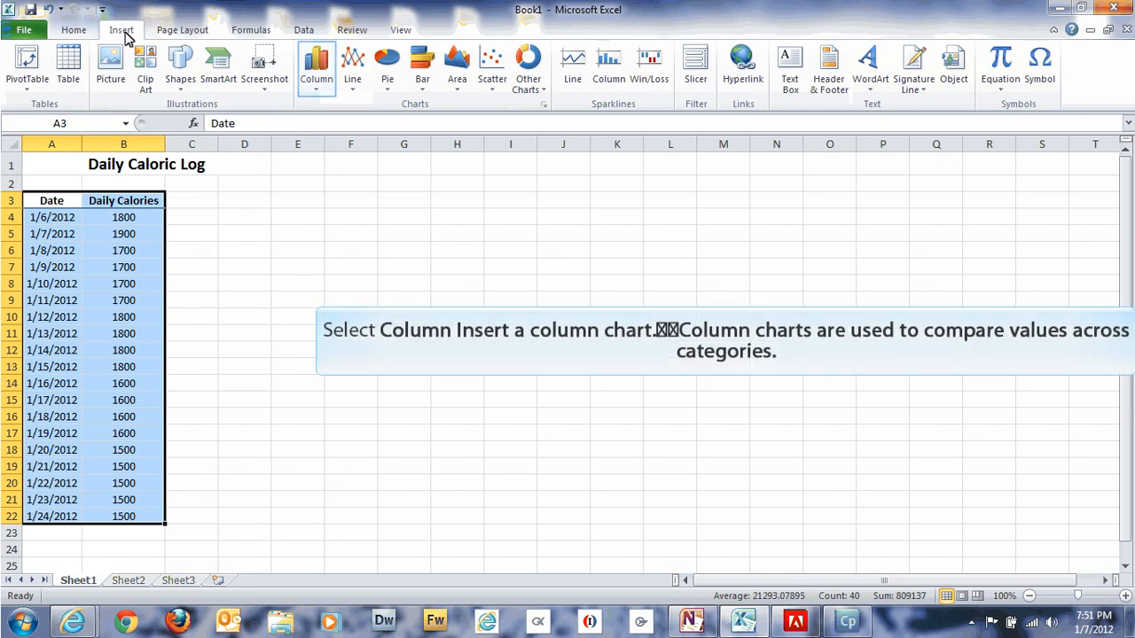
{"action": "left_click", "coordinate": [320, 91]}
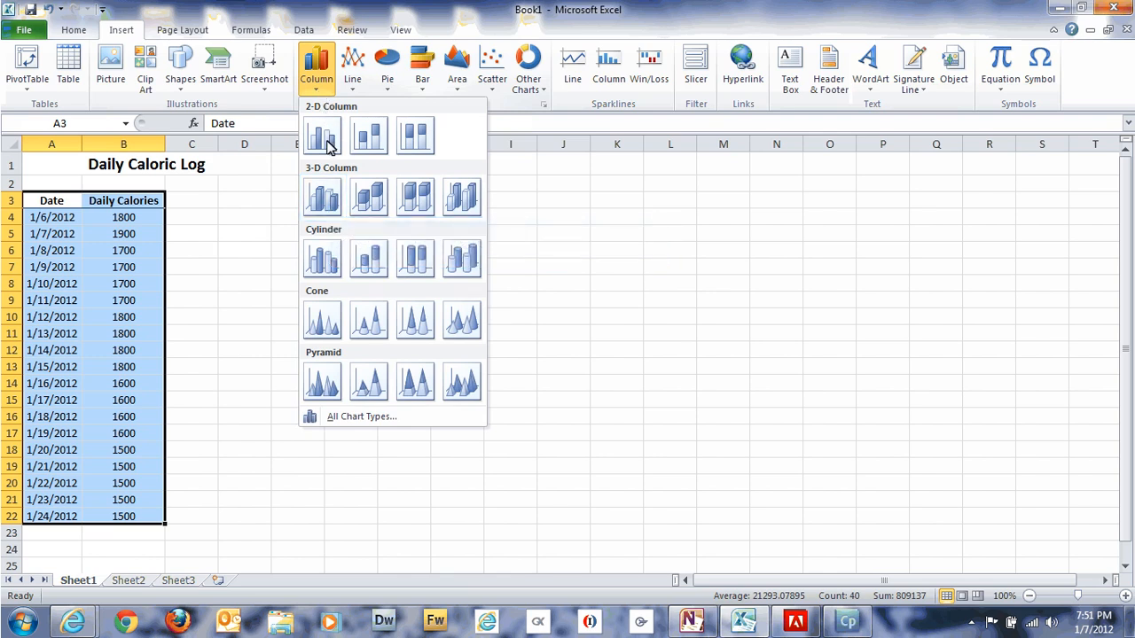
{"action": "left_click", "coordinate": [327, 199]}
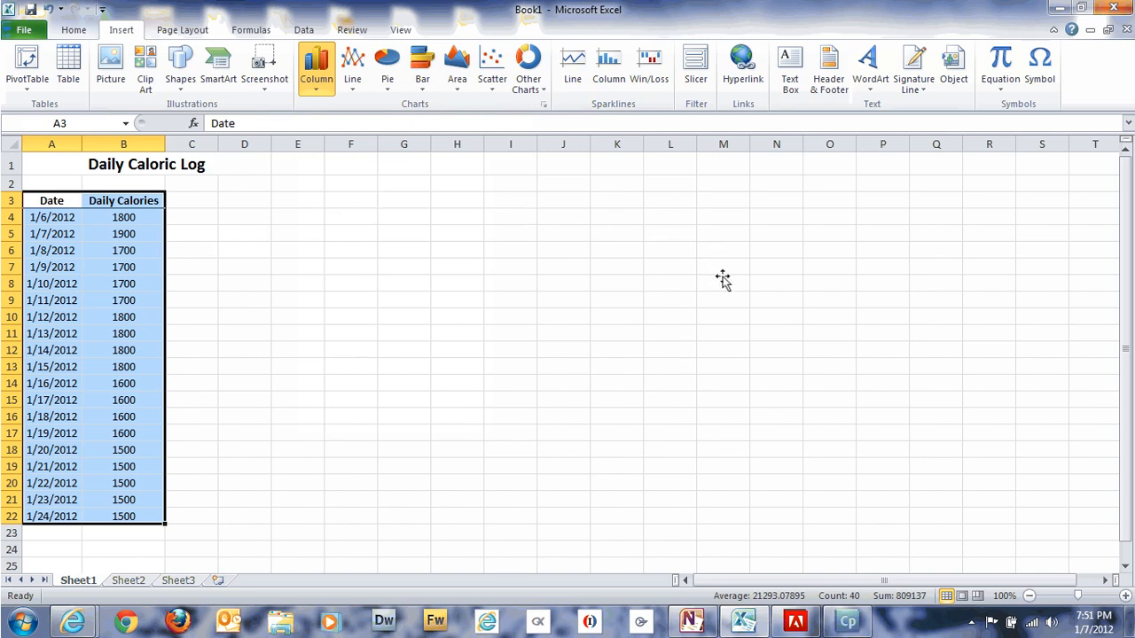
{"action": "left_click_drag", "start_coordinate": [721, 279], "coordinate": [533, 238]}
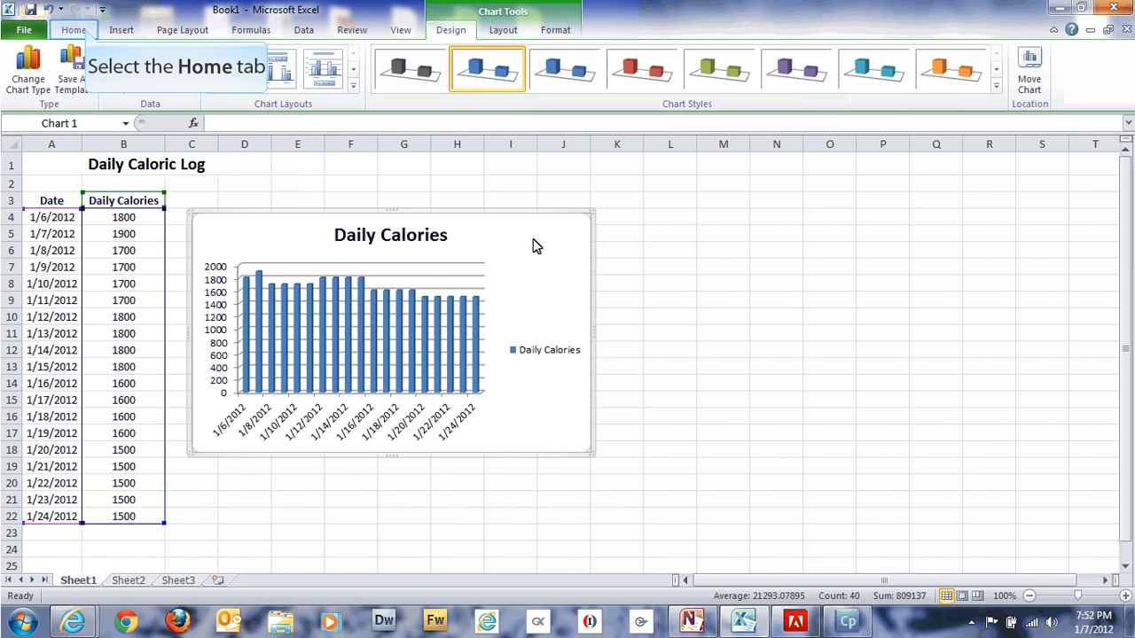
{"action": "left_click", "coordinate": [74, 30]}
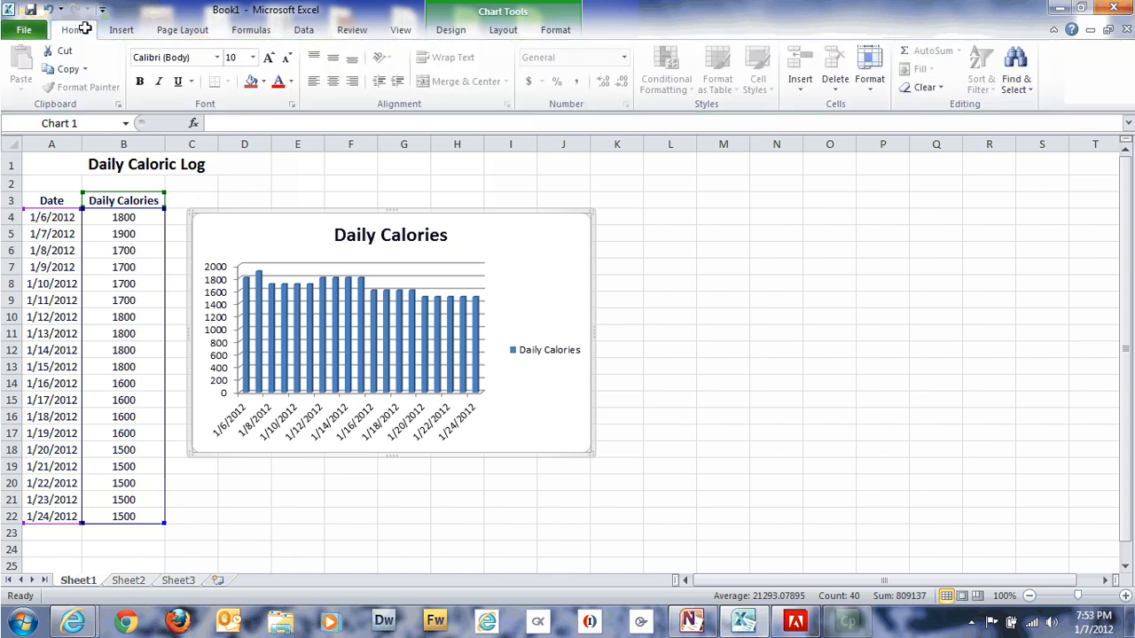